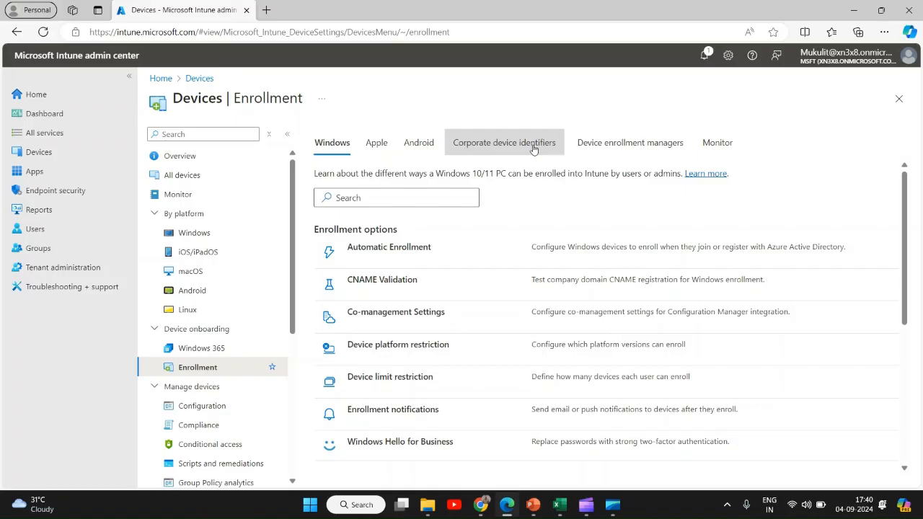
Review the presentation slides outlining the uses and steps for restricting enrollment to known devices
{"action": "left_click", "coordinate": [532, 503]}
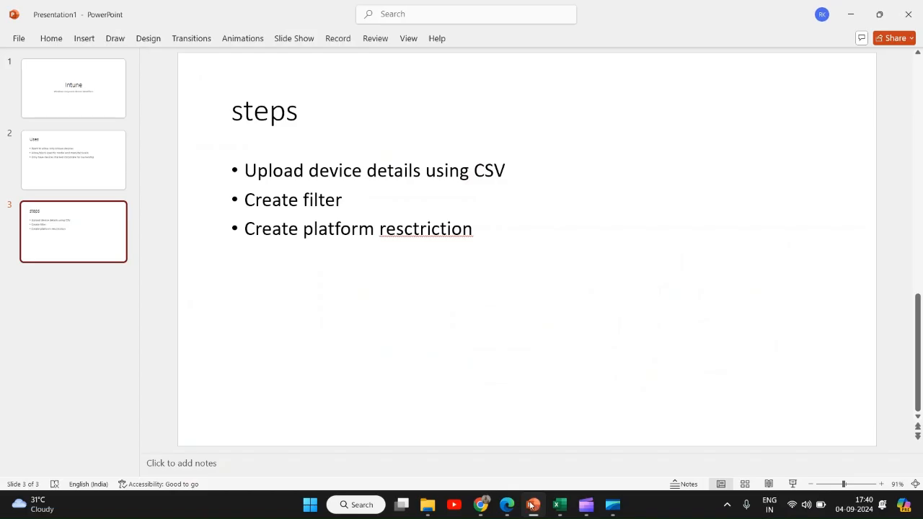
{"action": "left_click", "coordinate": [83, 174]}
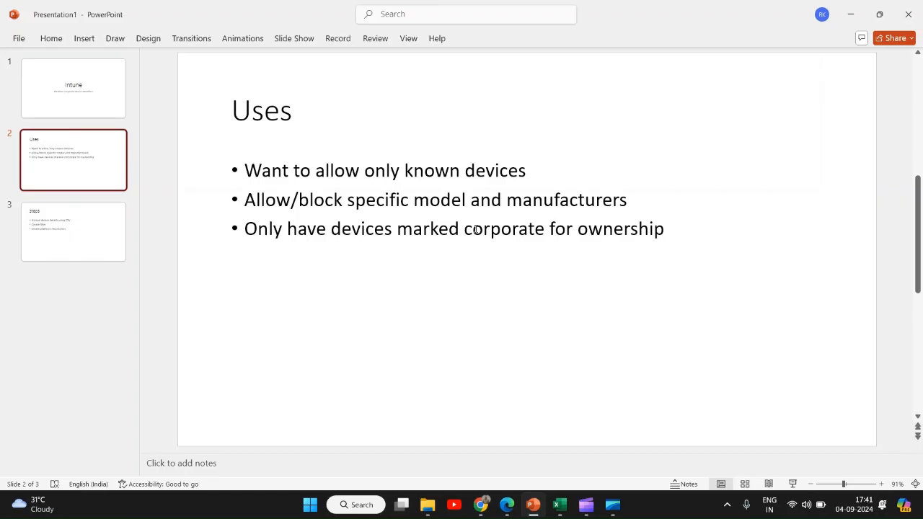
{"action": "left_click", "coordinate": [506, 507]}
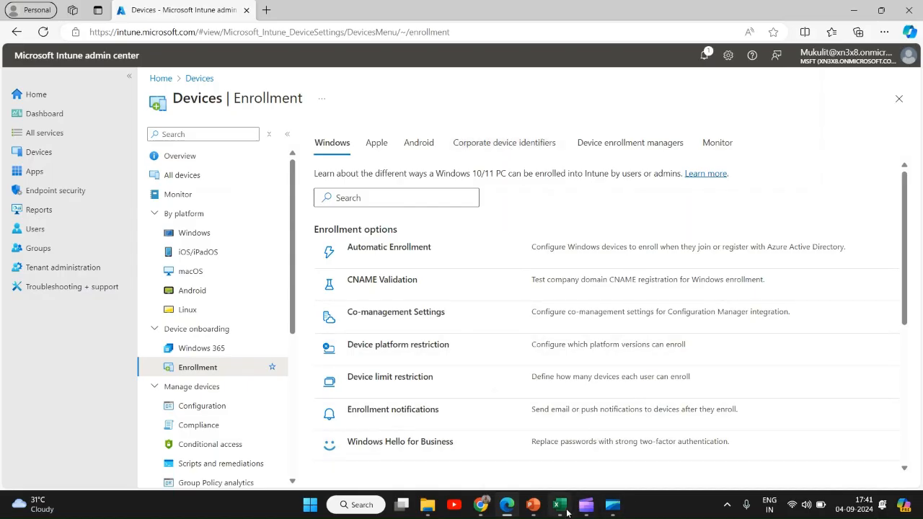
Start uploading a CSV of corporate device identifiers with identifier type Manufacturer, model and serial number (Windows only)
{"action": "left_click", "coordinate": [494, 148]}
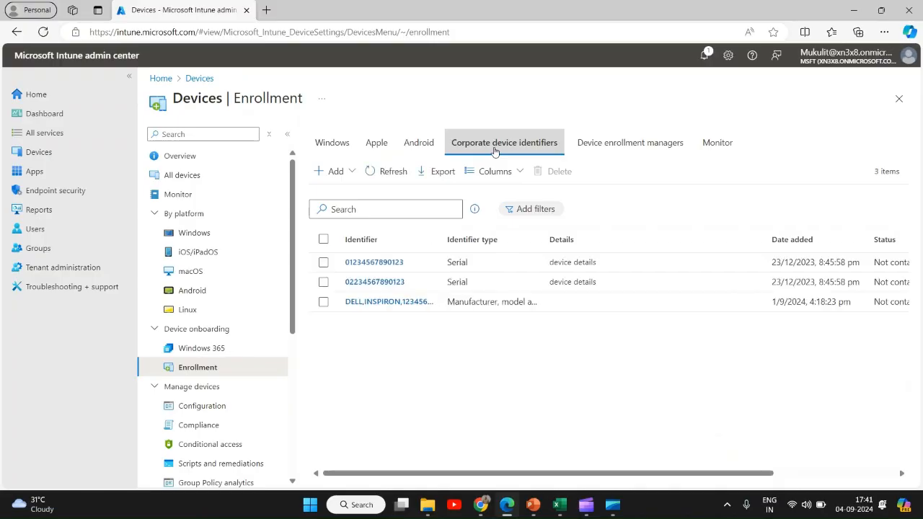
{"action": "left_click", "coordinate": [342, 176]}
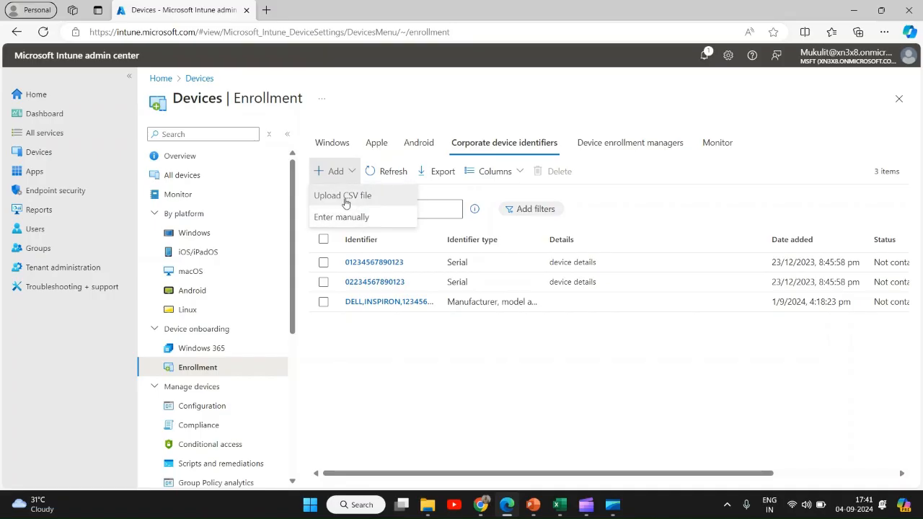
{"action": "left_click", "coordinate": [353, 199]}
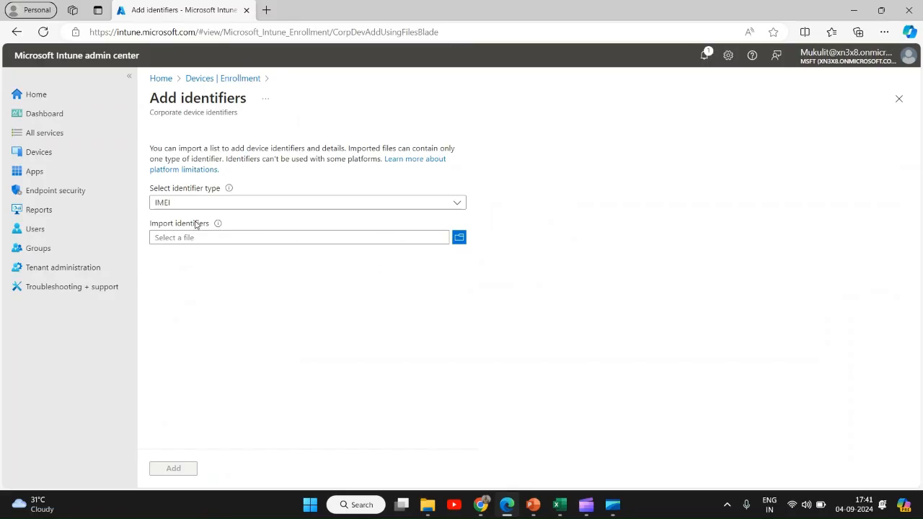
{"action": "left_click", "coordinate": [457, 203]}
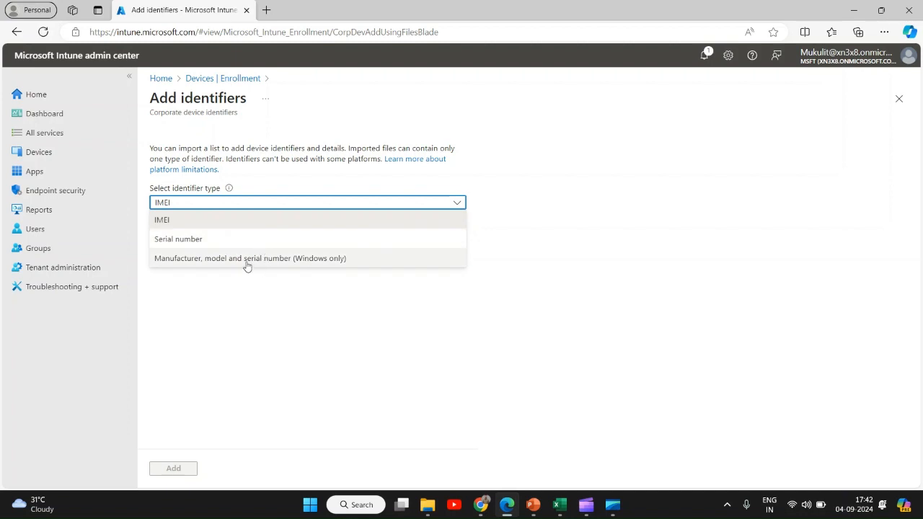
{"action": "left_click", "coordinate": [300, 260]}
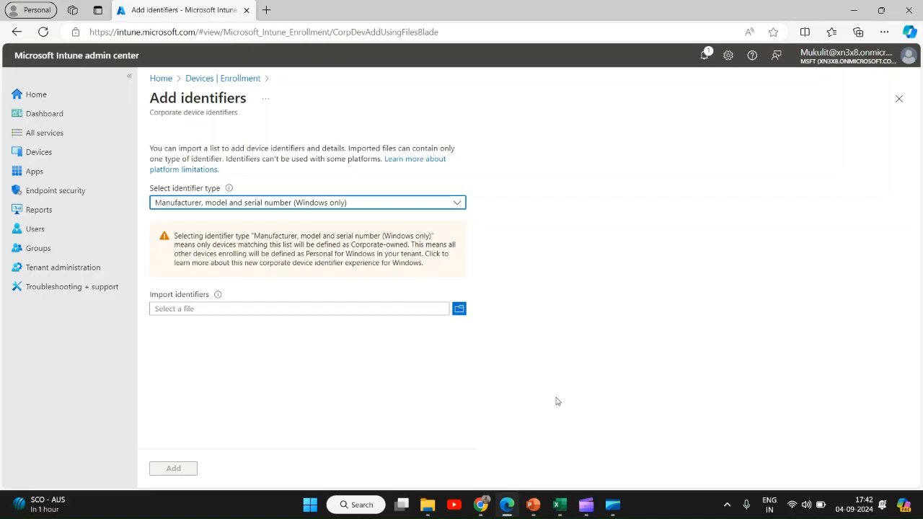
Switch to Excel and open a blank workbook, dismissing the document recovery pane
{"action": "left_click", "coordinate": [561, 508]}
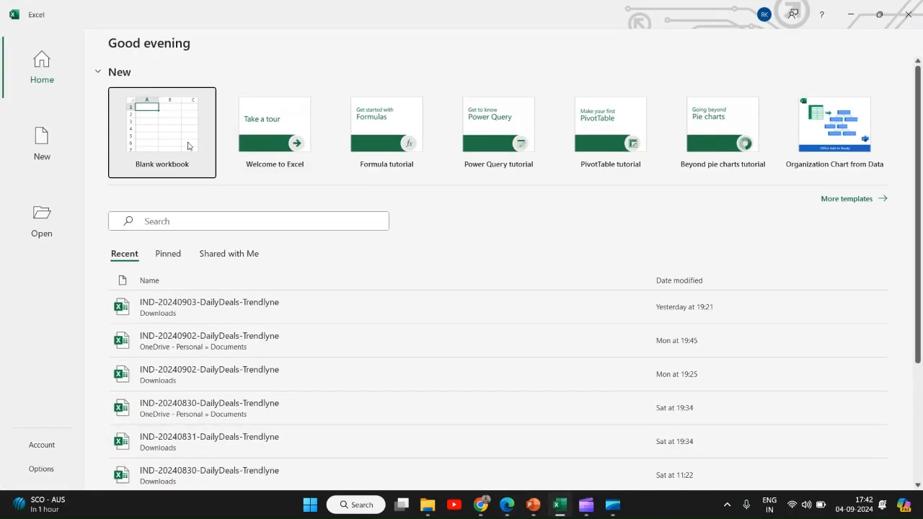
{"action": "left_click", "coordinate": [176, 144]}
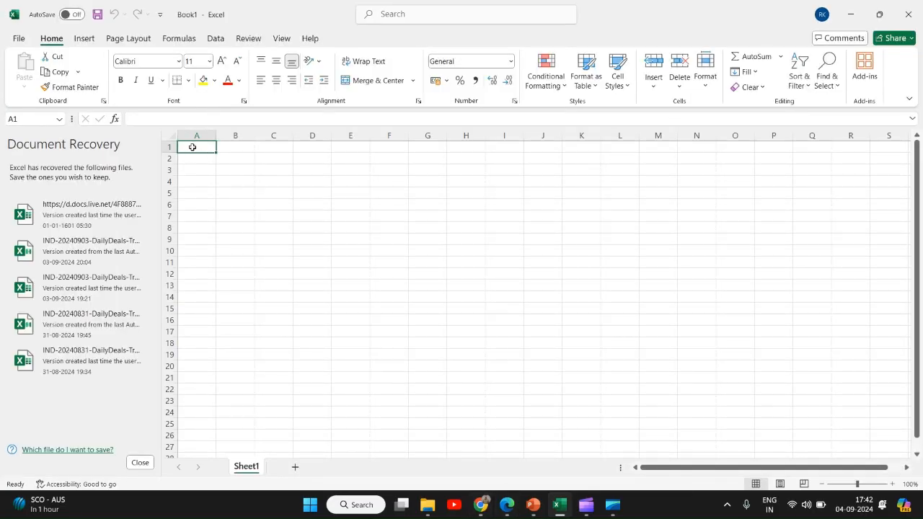
{"action": "left_click", "coordinate": [140, 462]}
{"action": "left_click", "coordinate": [290, 195]}
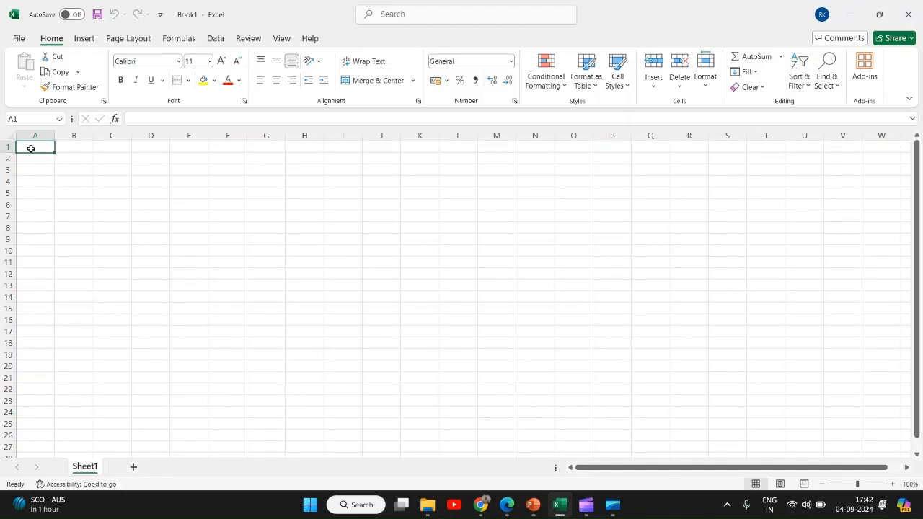
{"action": "type", "text": "Dell"}
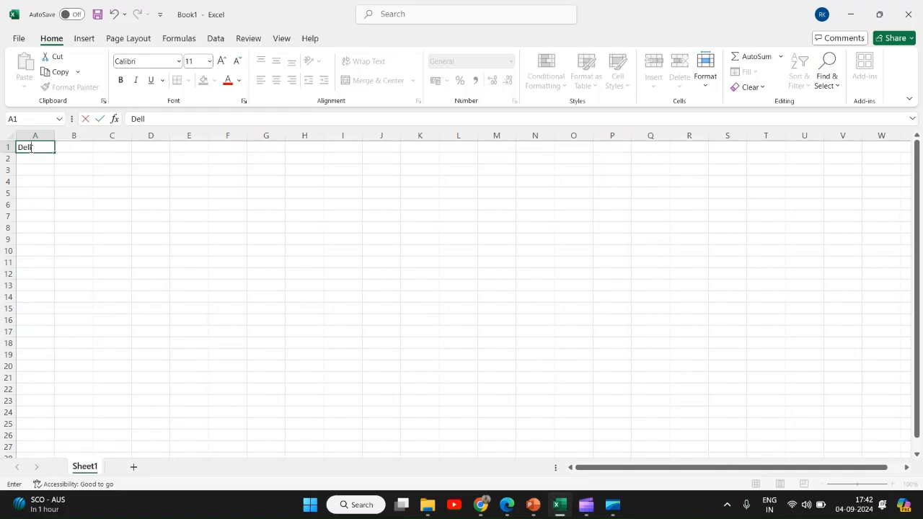
{"action": "key", "text": "Tab"}
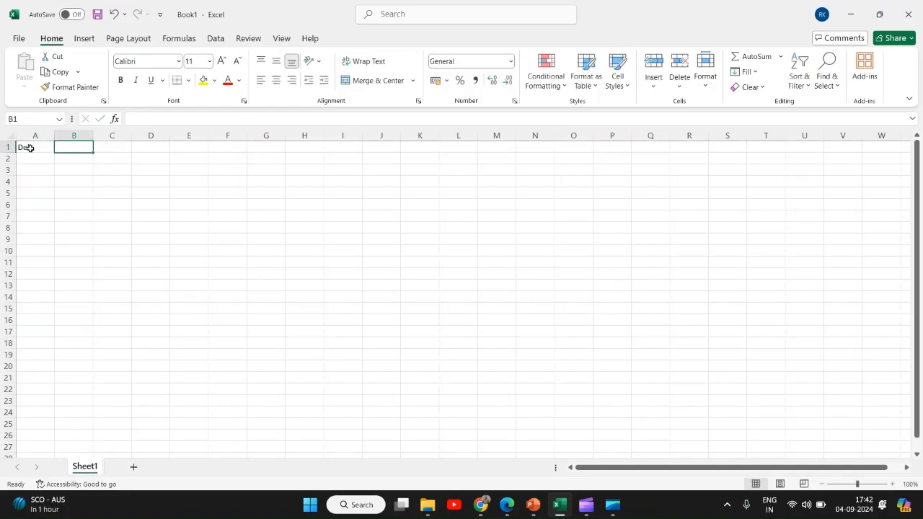
{"action": "type", "text": "Inspi"}
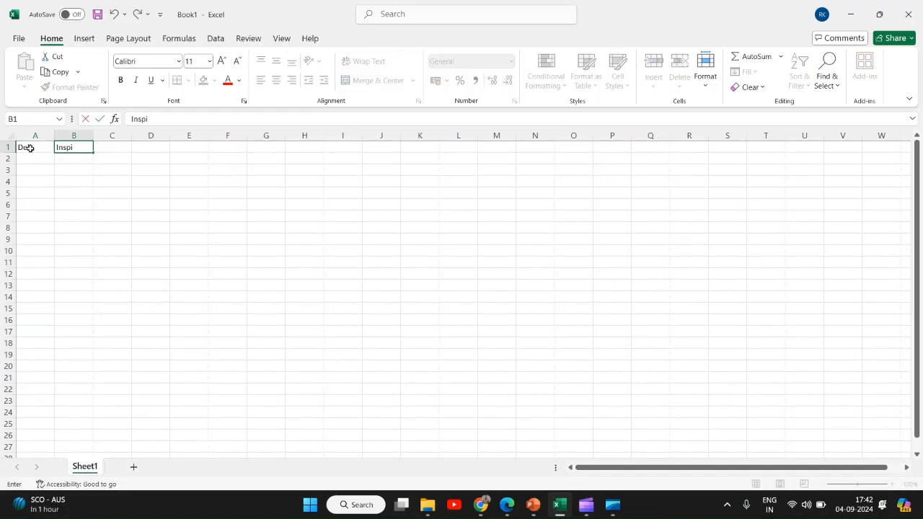
{"action": "type", "text": "ron"}
{"action": "left_click", "coordinate": [117, 147]}
{"action": "type", "text": "123456789"}
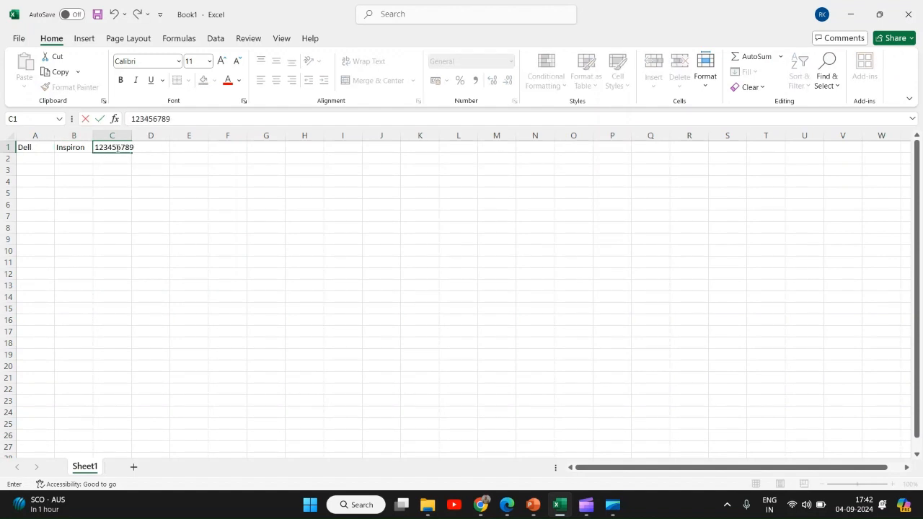
{"action": "type", "text": "0"}
Save the workbook in Documents as a CSV (Comma delimited) file named corporate identifiers
{"action": "left_click", "coordinate": [19, 38]}
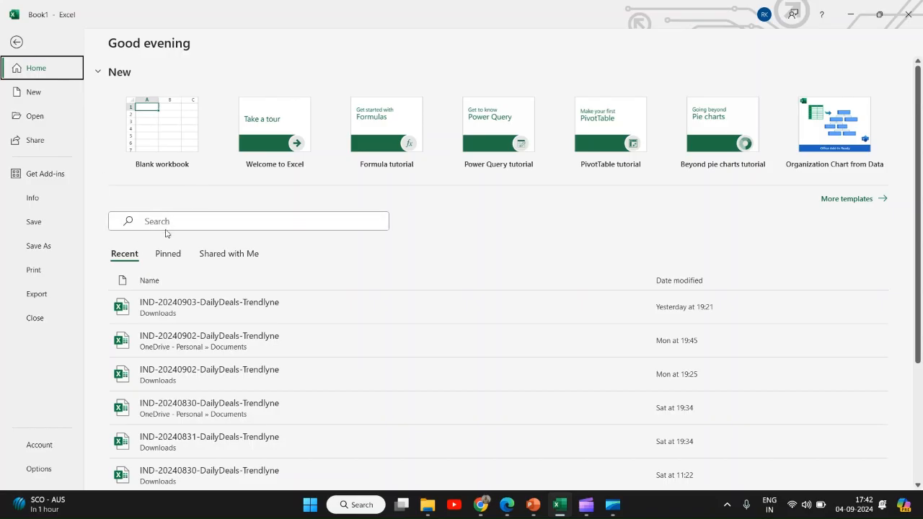
{"action": "left_click", "coordinate": [47, 247]}
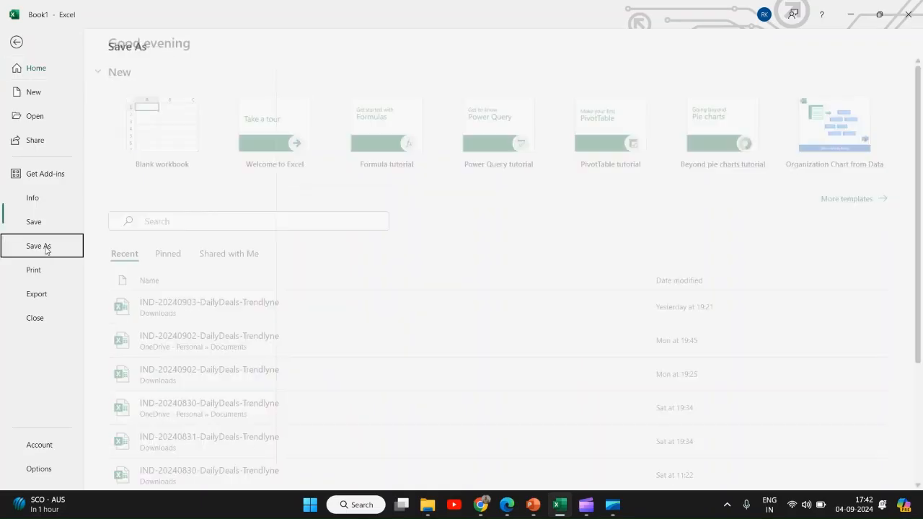
{"action": "left_click", "coordinate": [175, 265]}
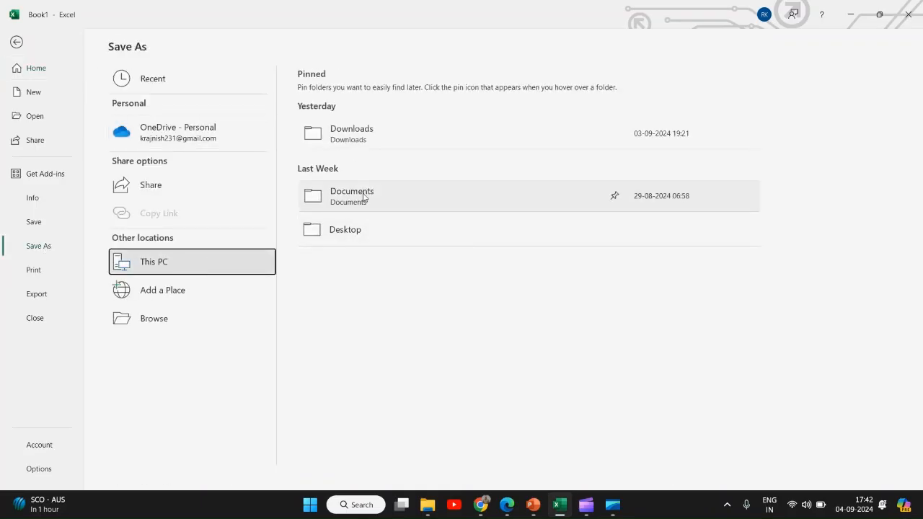
{"action": "left_click", "coordinate": [182, 326]}
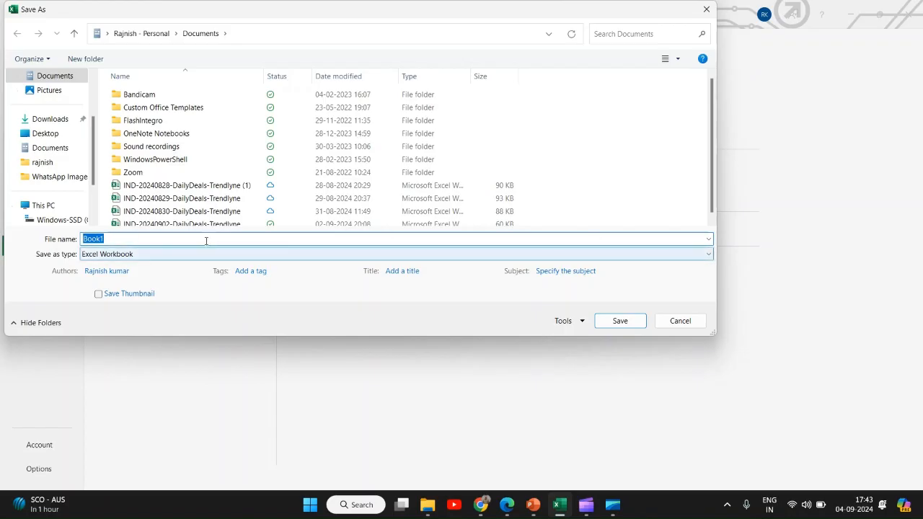
{"action": "key", "text": "BackSpace"}
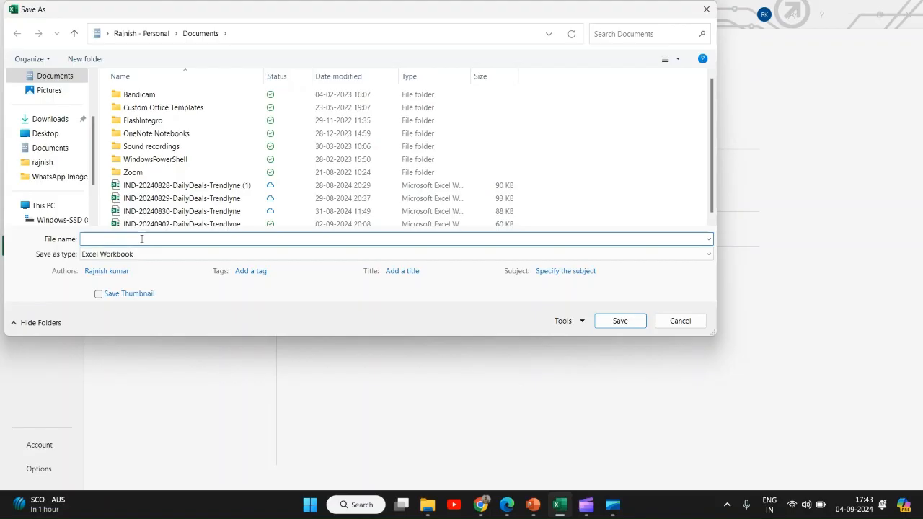
{"action": "type", "text": "corporate identifiers"}
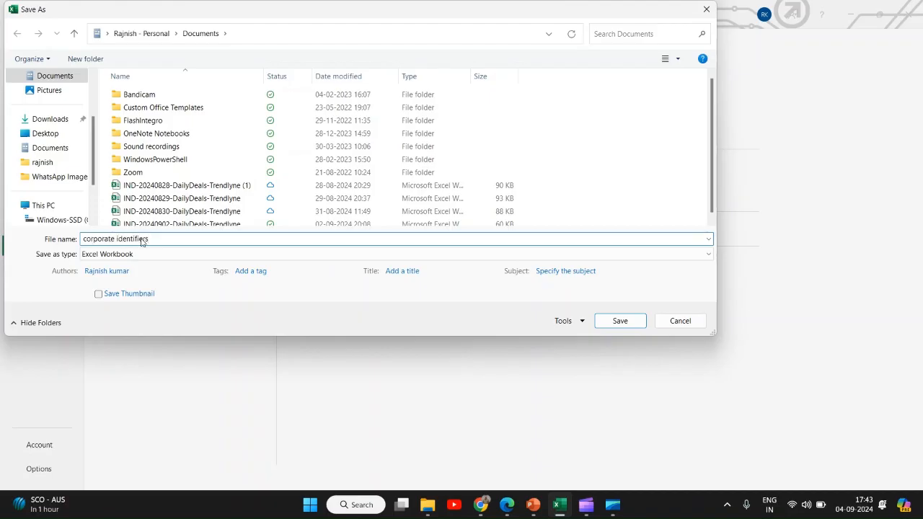
{"action": "left_click", "coordinate": [708, 254]}
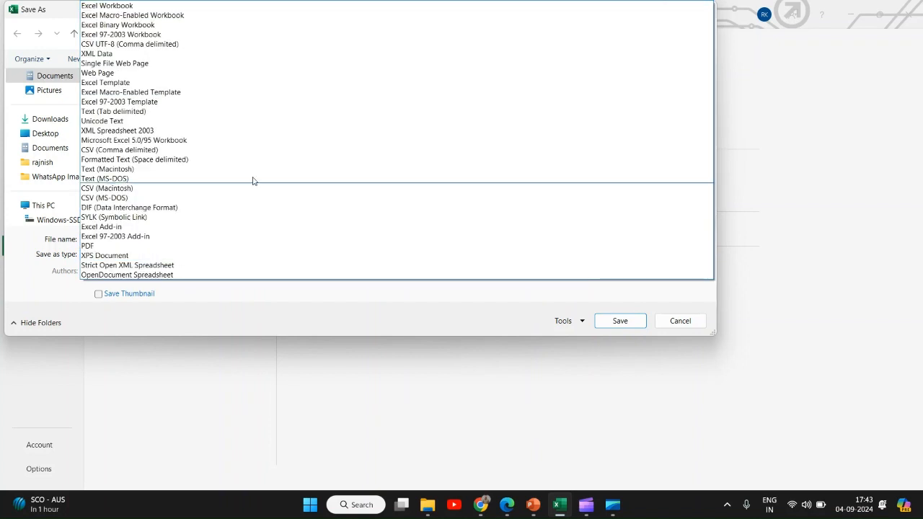
{"action": "left_click", "coordinate": [168, 151]}
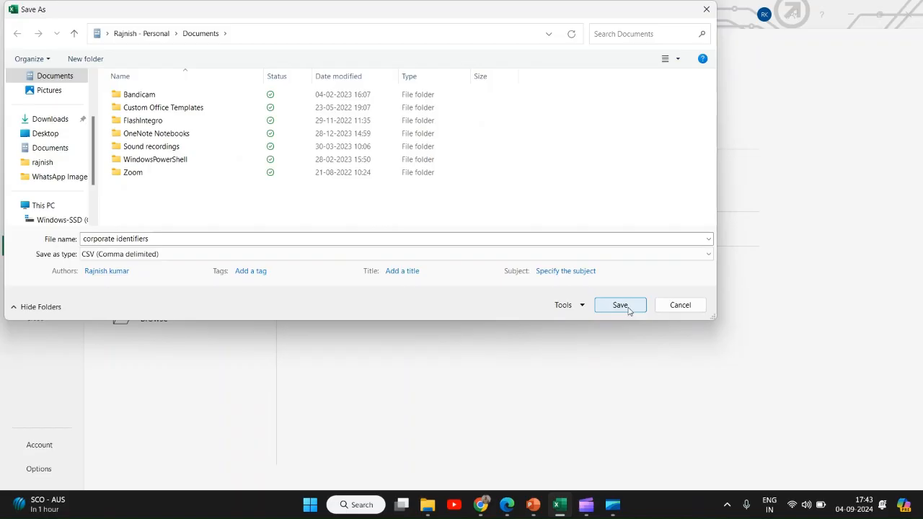
{"action": "left_click", "coordinate": [620, 304]}
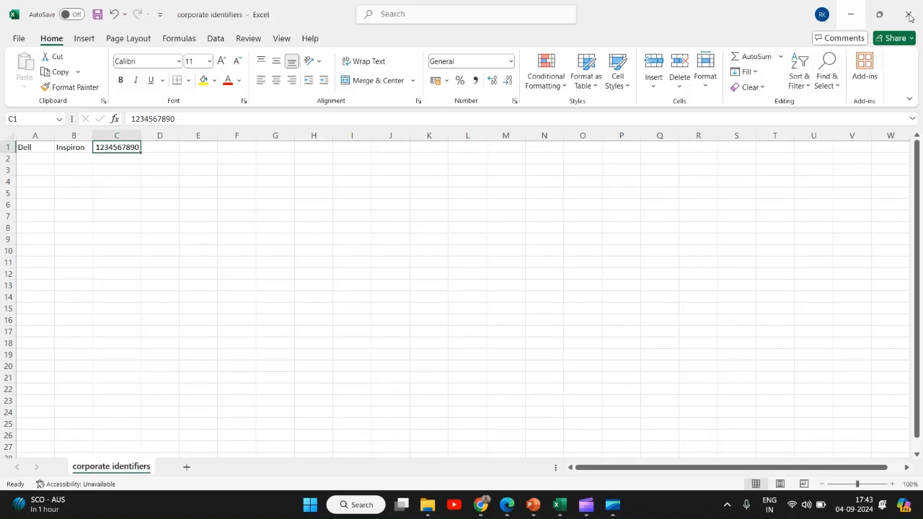
Close Excel, import corporate identifiers.csv from Documents into the identifier upload and add it
{"action": "left_click", "coordinate": [908, 14]}
{"action": "left_click", "coordinate": [459, 309]}
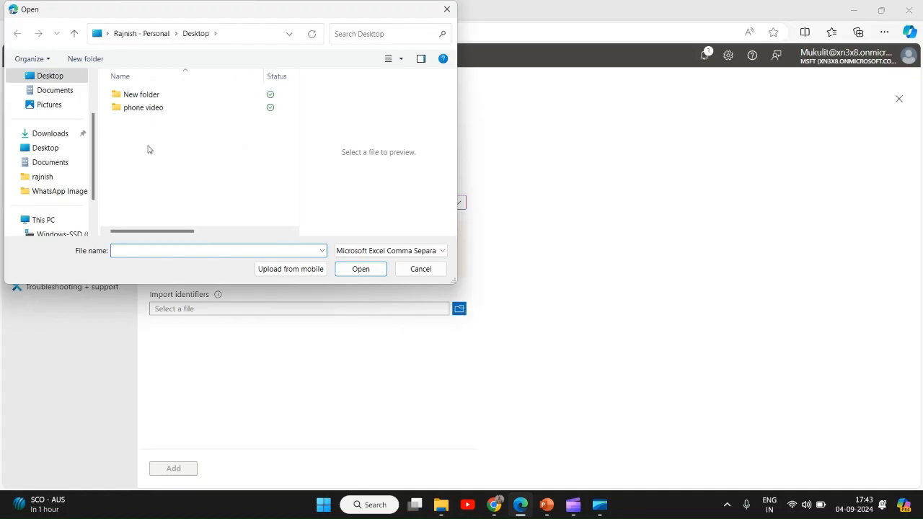
{"action": "left_click", "coordinate": [58, 90]}
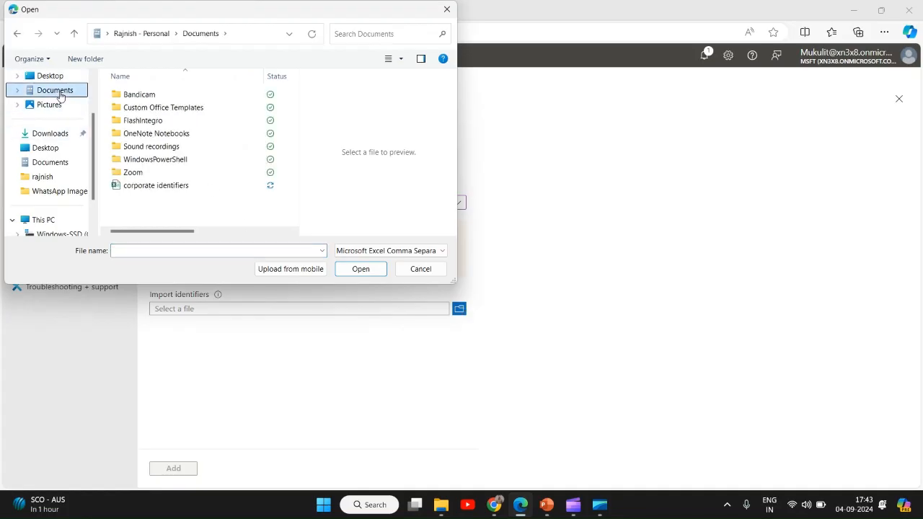
{"action": "double_click", "coordinate": [158, 187]}
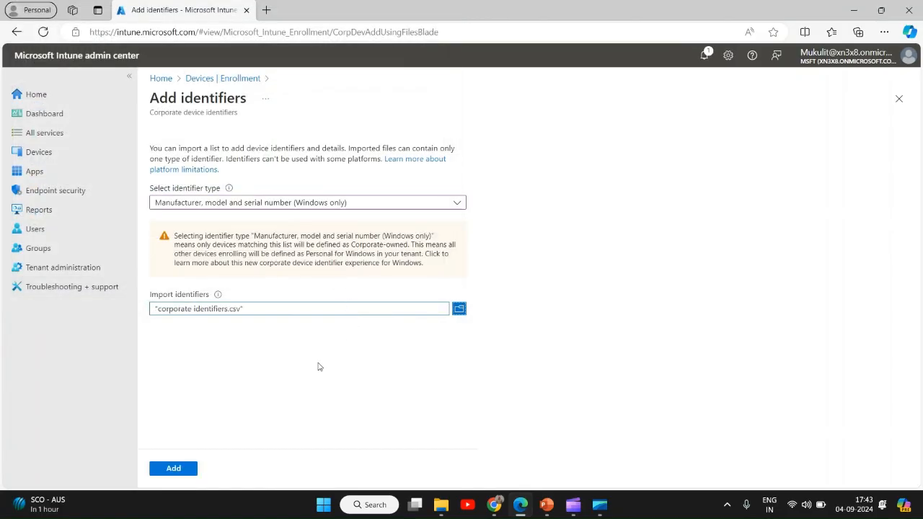
{"action": "left_click", "coordinate": [181, 470]}
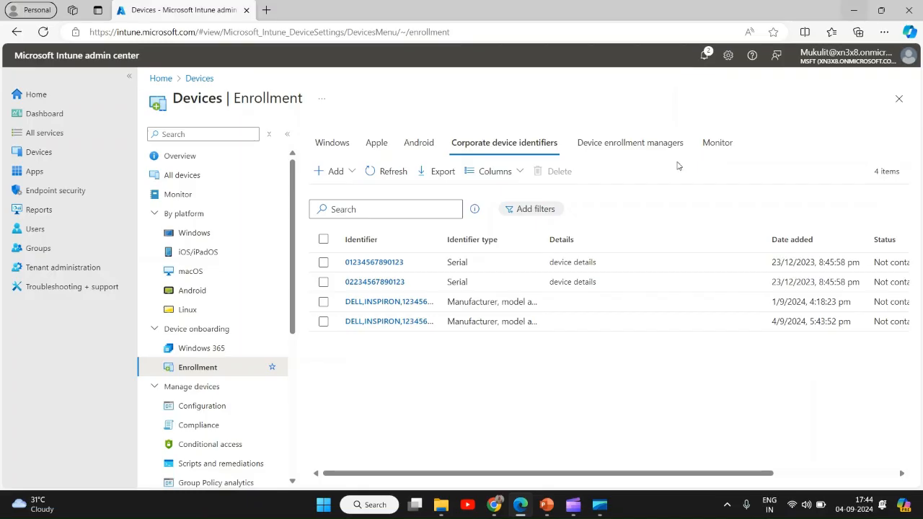
Review the steps slide in the presentation
{"action": "left_click", "coordinate": [546, 504]}
{"action": "left_click", "coordinate": [54, 245]}
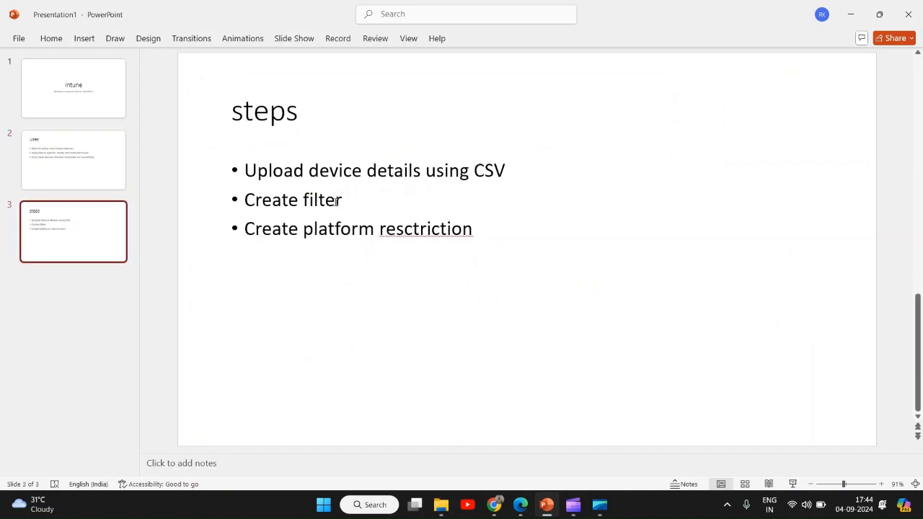
{"action": "left_click", "coordinate": [520, 505]}
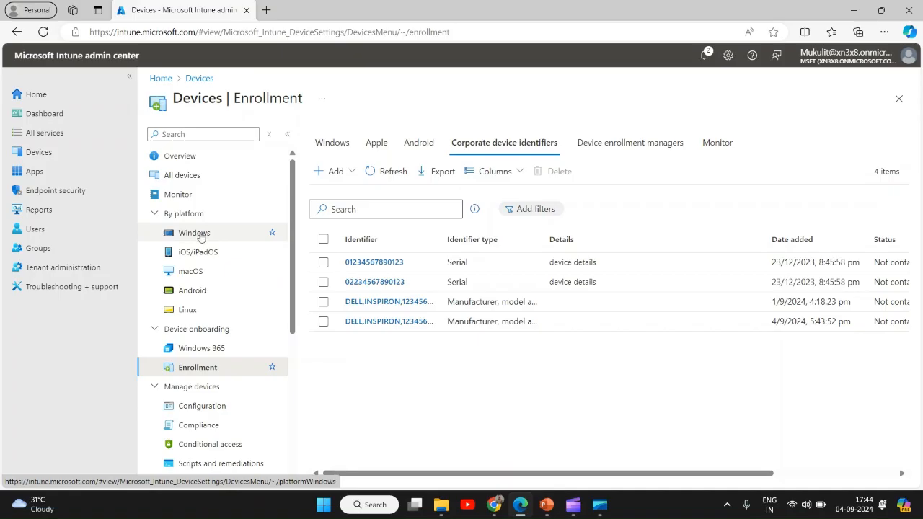
{"action": "left_click", "coordinate": [331, 142]}
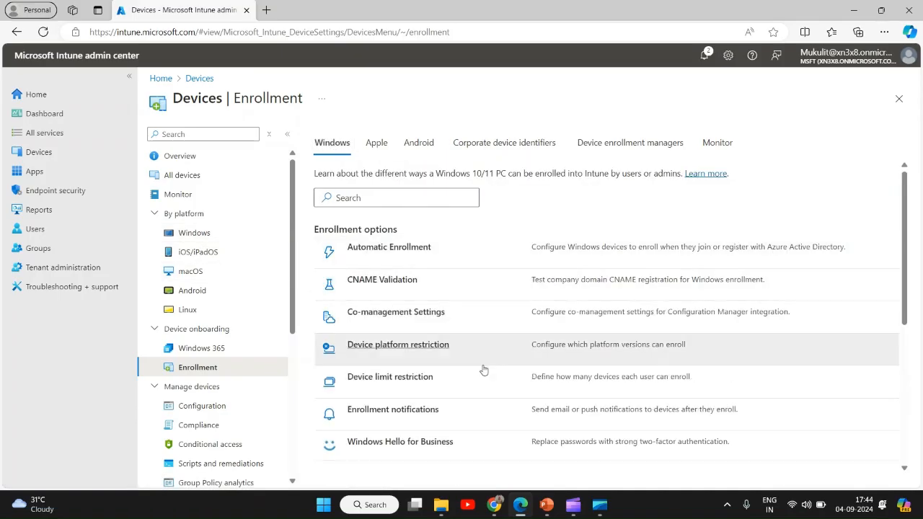
{"action": "left_click", "coordinate": [405, 349]}
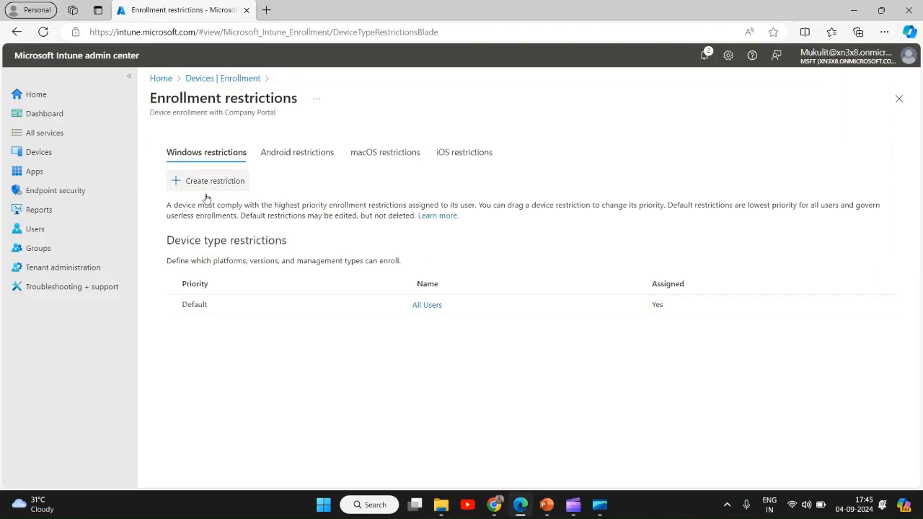
{"action": "left_click", "coordinate": [213, 186]}
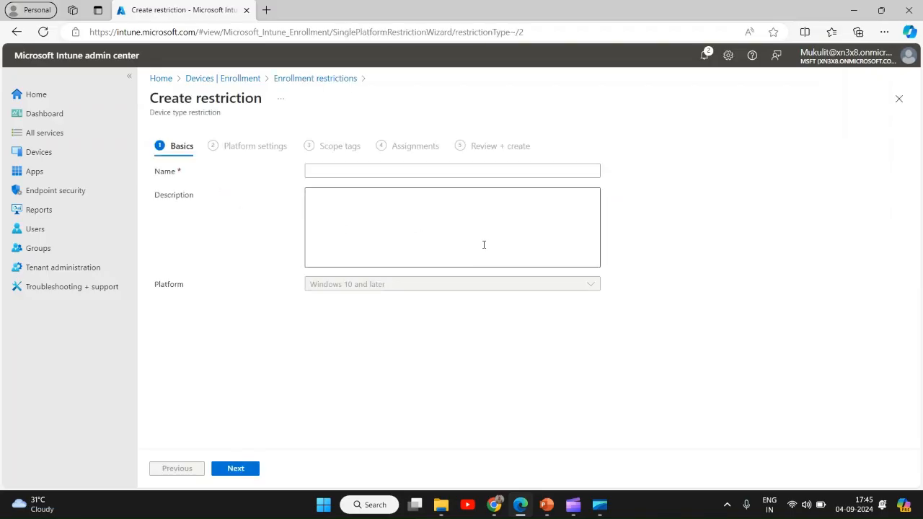
{"action": "left_click", "coordinate": [320, 171]}
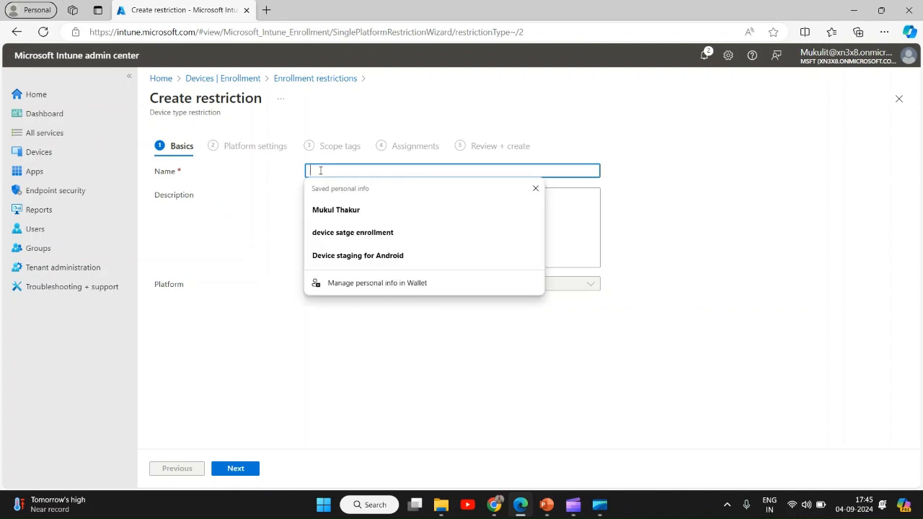
{"action": "type", "text": "new"}
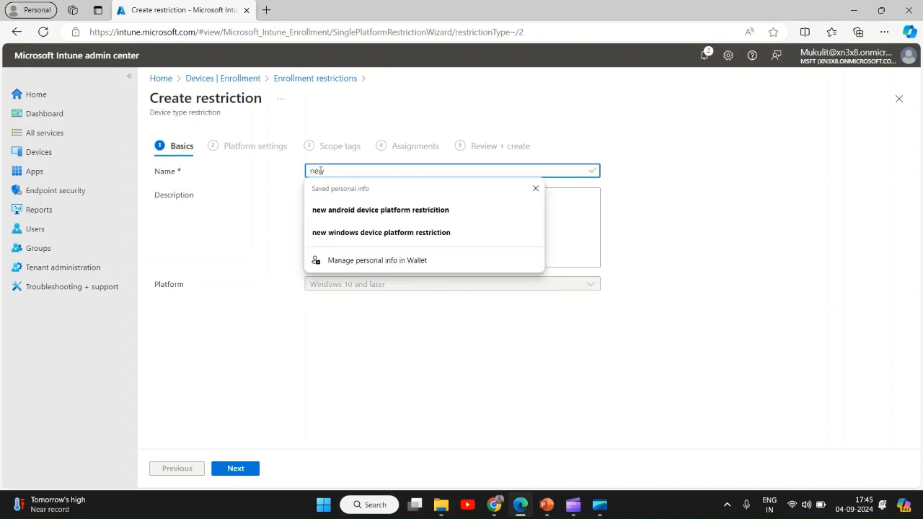
{"action": "type", "text": " restriction"}
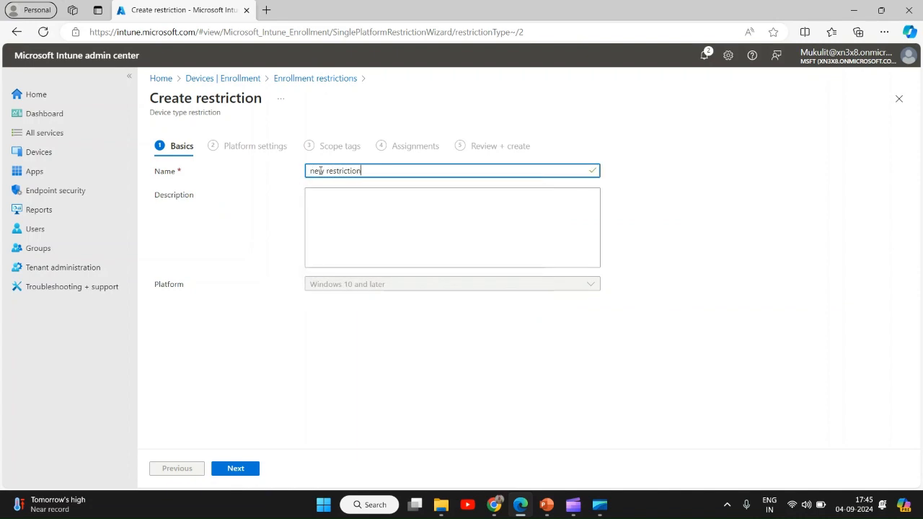
{"action": "left_click", "coordinate": [234, 470]}
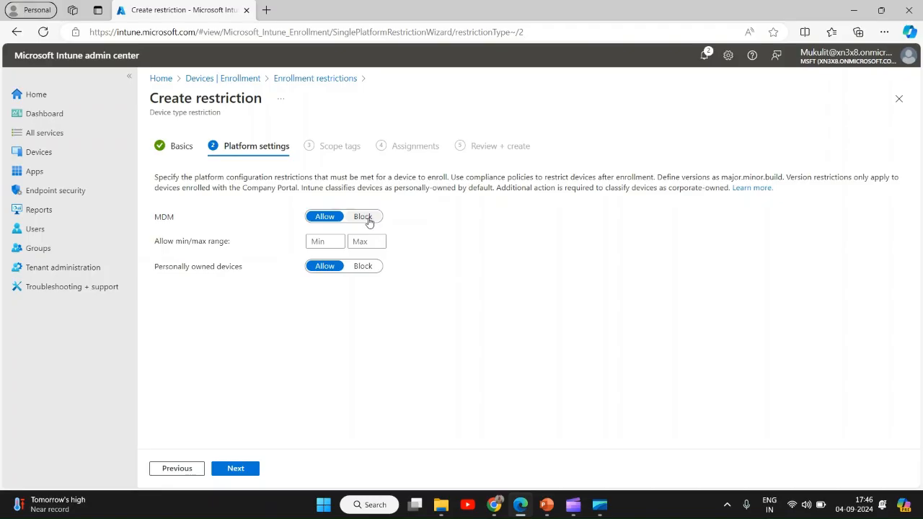
Review the Uses slide in the presentation, highlighting its first bullet, and return to the browser
{"action": "left_click", "coordinate": [546, 504]}
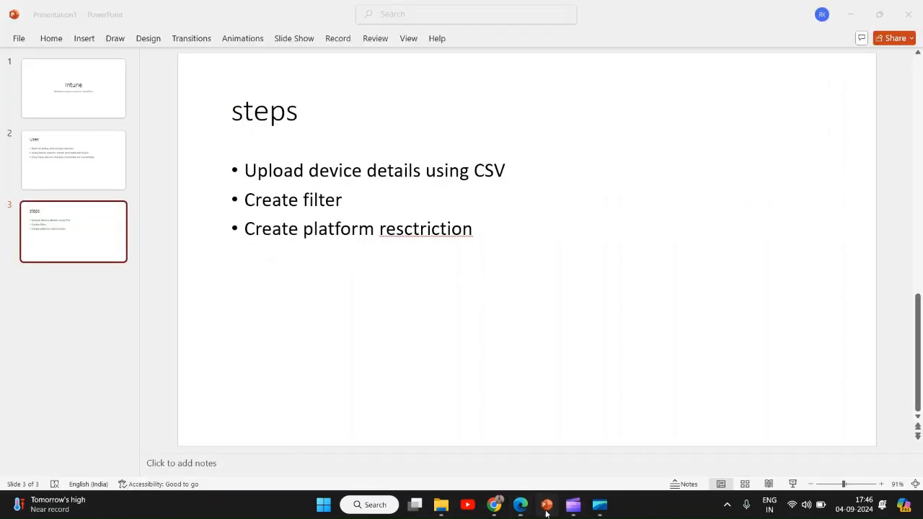
{"action": "left_click", "coordinate": [116, 162]}
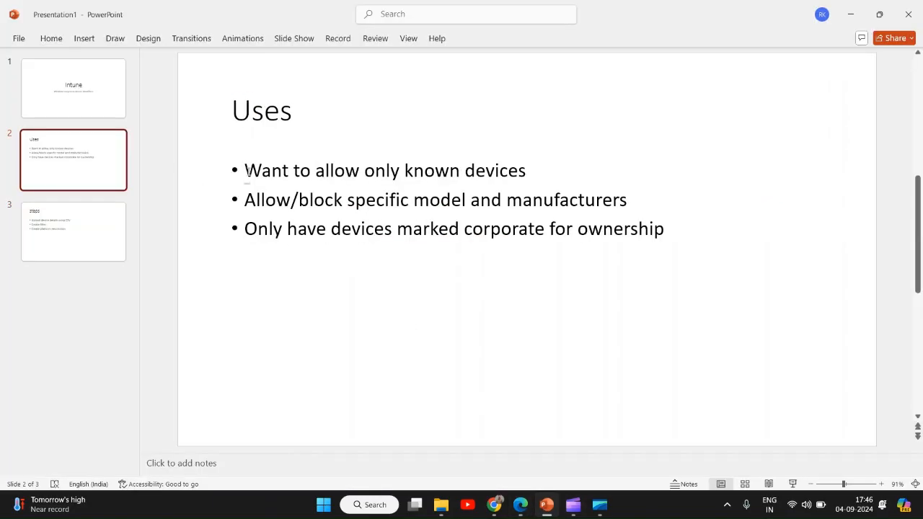
{"action": "left_click_drag", "start_coordinate": [246, 170], "coordinate": [510, 182]}
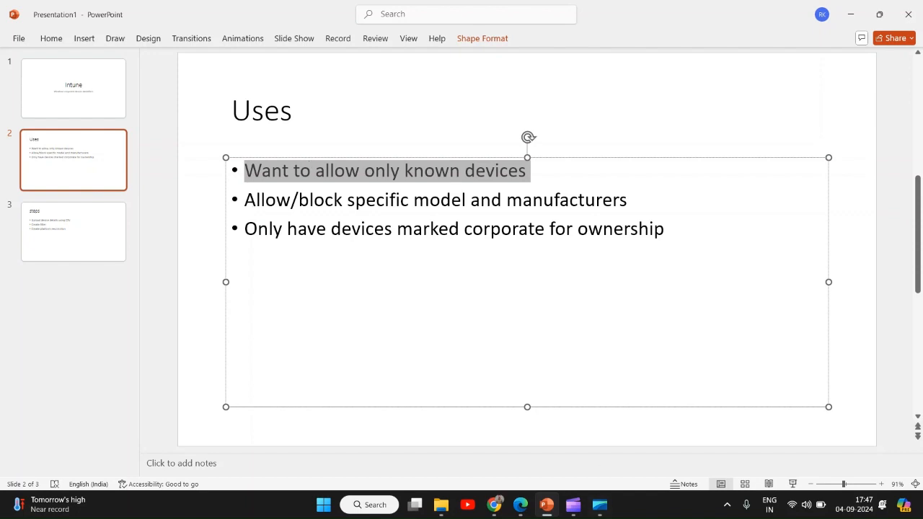
{"action": "left_click", "coordinate": [519, 508]}
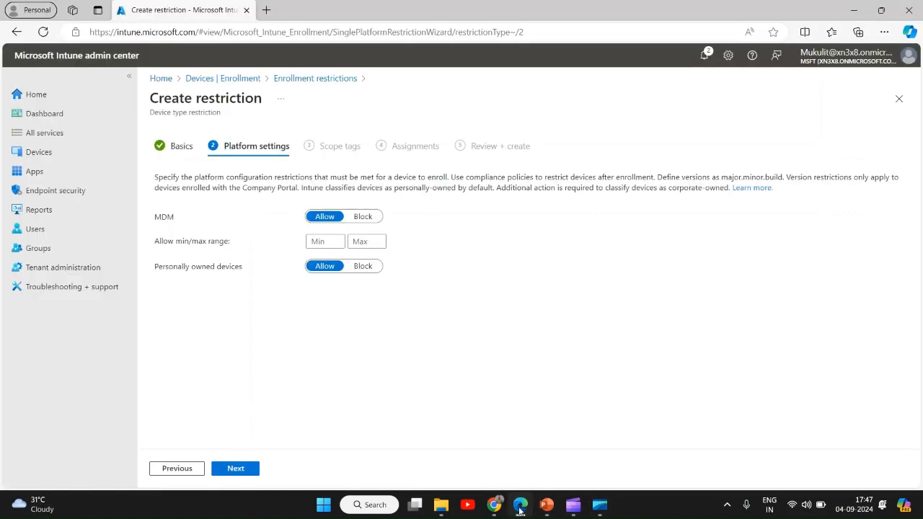
{"action": "left_click", "coordinate": [547, 508]}
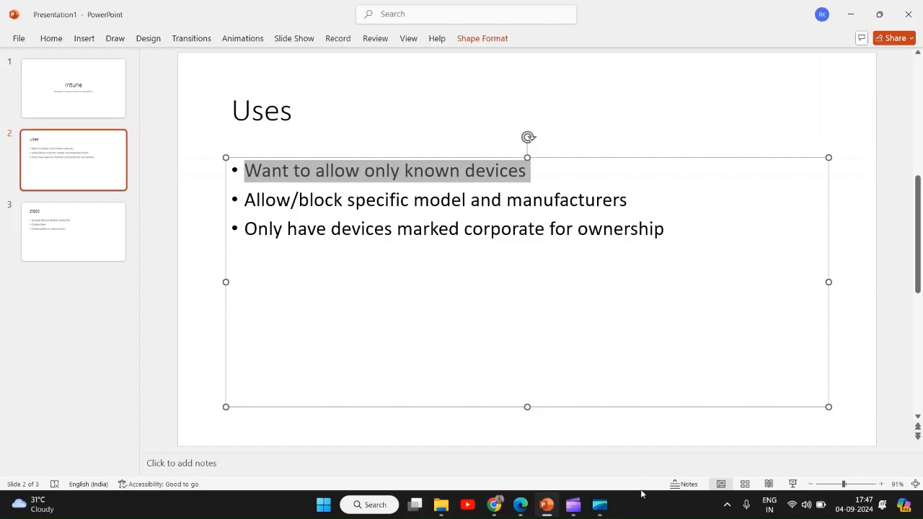
{"action": "mouse_move", "coordinate": [521, 509]}
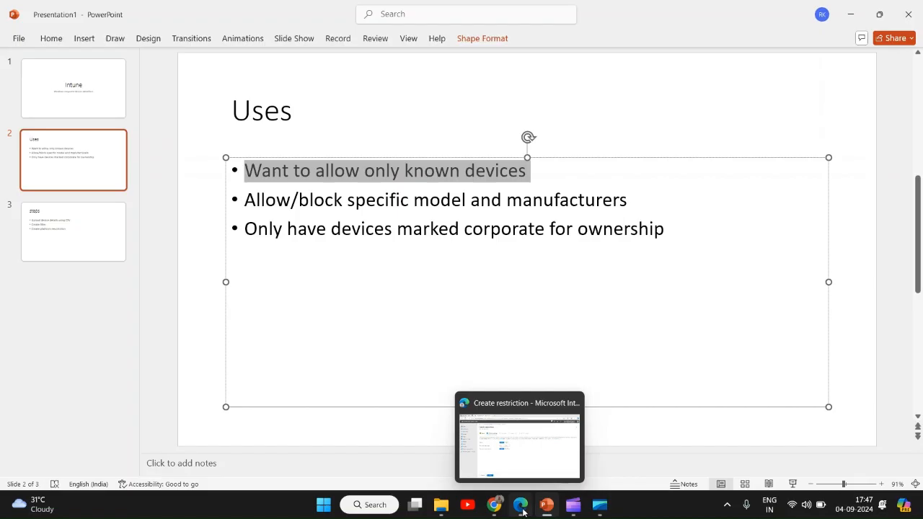
{"action": "left_click", "coordinate": [523, 511]}
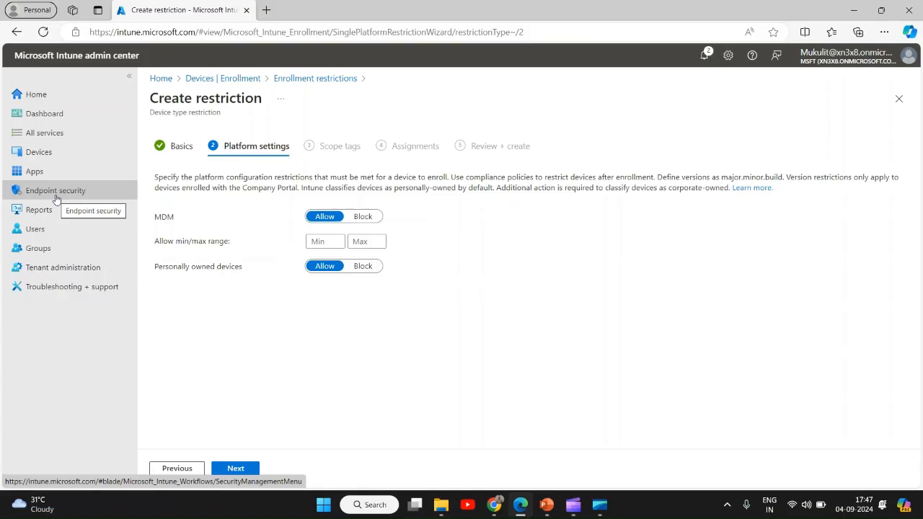
Leave the restriction wizard discarding unsaved edits, and start creating a new filter under Tenant administration Filters
{"action": "left_click", "coordinate": [64, 267]}
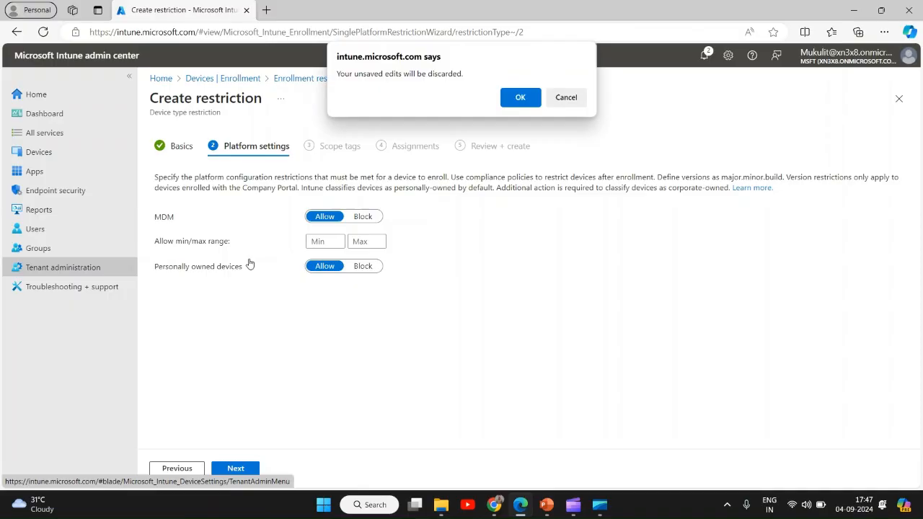
{"action": "left_click", "coordinate": [519, 96]}
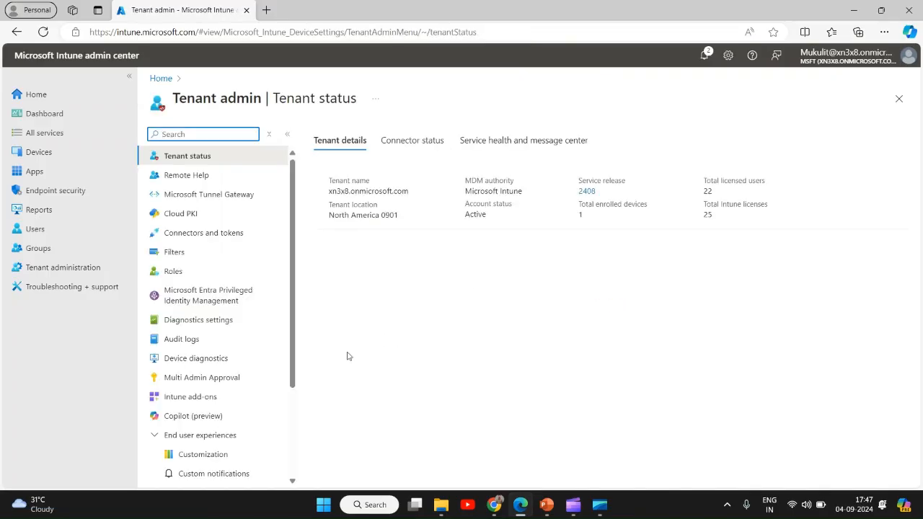
{"action": "left_click", "coordinate": [188, 254]}
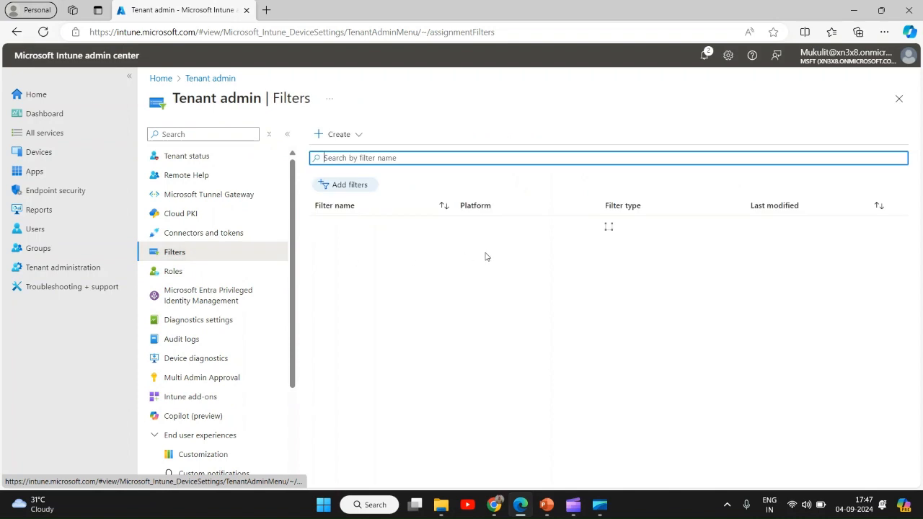
{"action": "left_click", "coordinate": [354, 136]}
{"action": "left_click", "coordinate": [367, 154]}
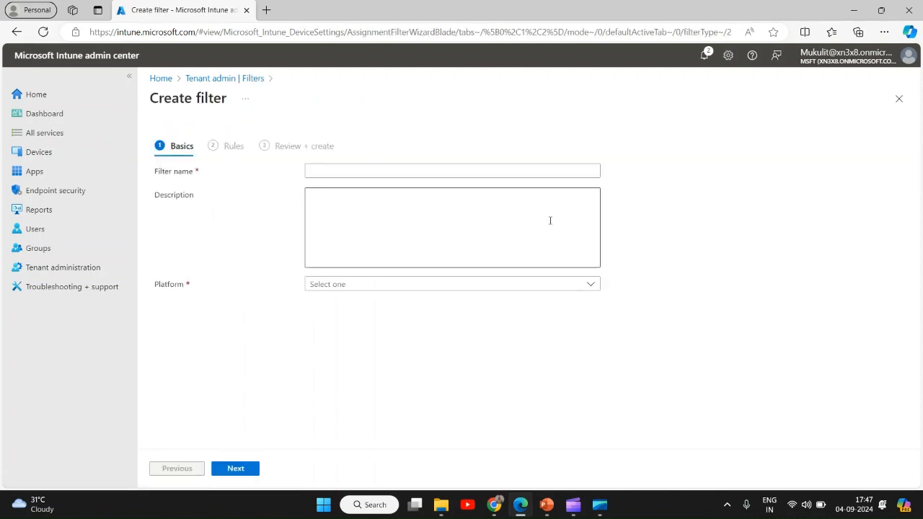
Name the filter corporate/ personal devices, set the platform to Windows 10 and later, and continue to rules
{"action": "left_click", "coordinate": [339, 173]}
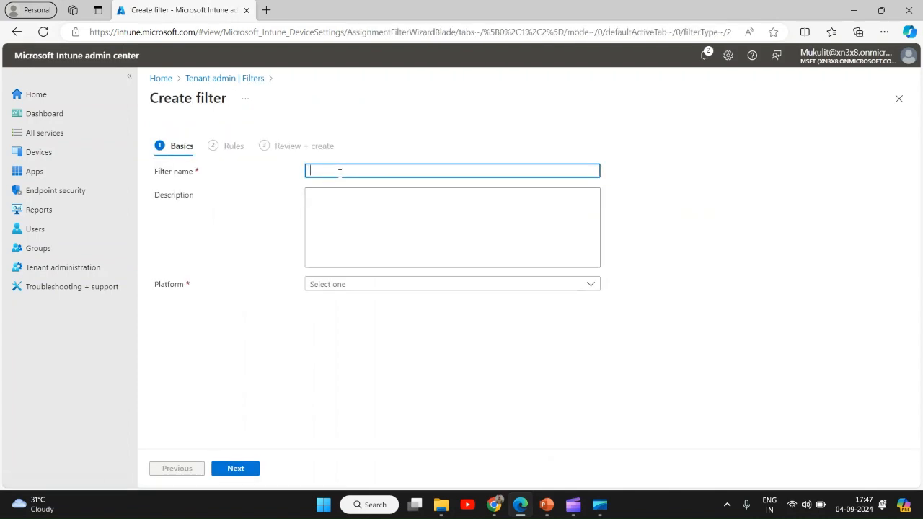
{"action": "type", "text": "corporate/ personal devices"}
{"action": "left_click", "coordinate": [356, 287]}
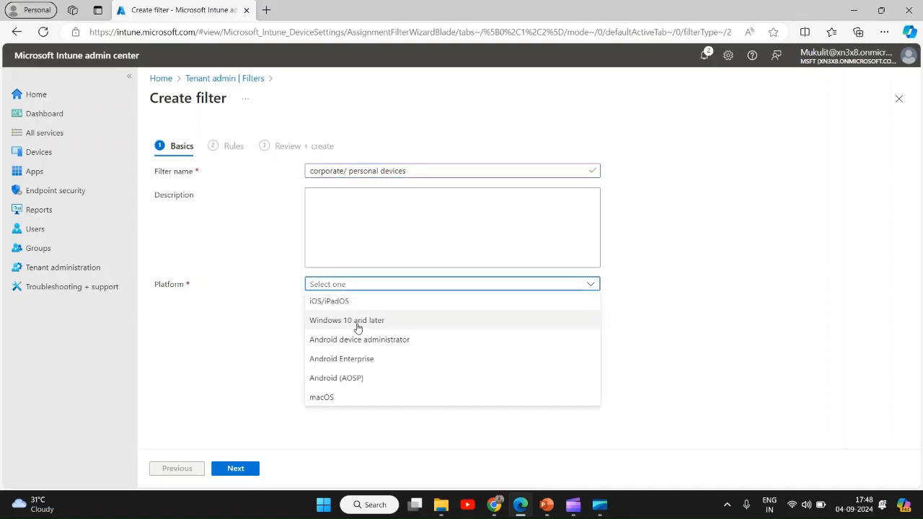
{"action": "left_click", "coordinate": [357, 324]}
{"action": "left_click", "coordinate": [235, 468]}
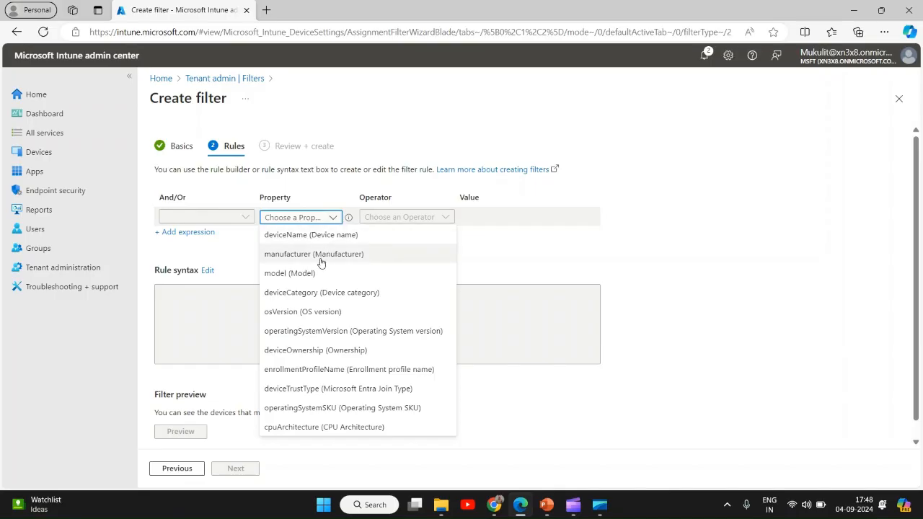
Add a rule where manufacturer contains Dell, then add a second expression with And
{"action": "left_click", "coordinate": [320, 258]}
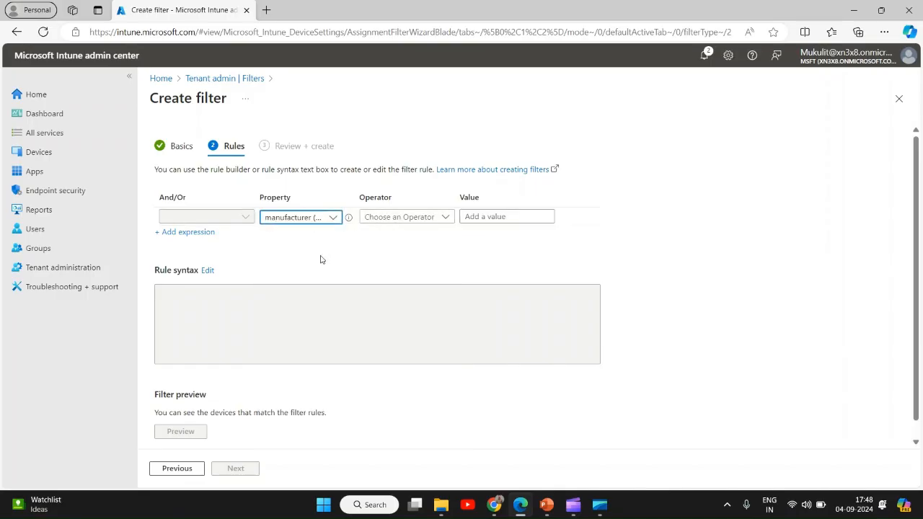
{"action": "left_click", "coordinate": [446, 219]}
{"action": "left_click", "coordinate": [396, 292]}
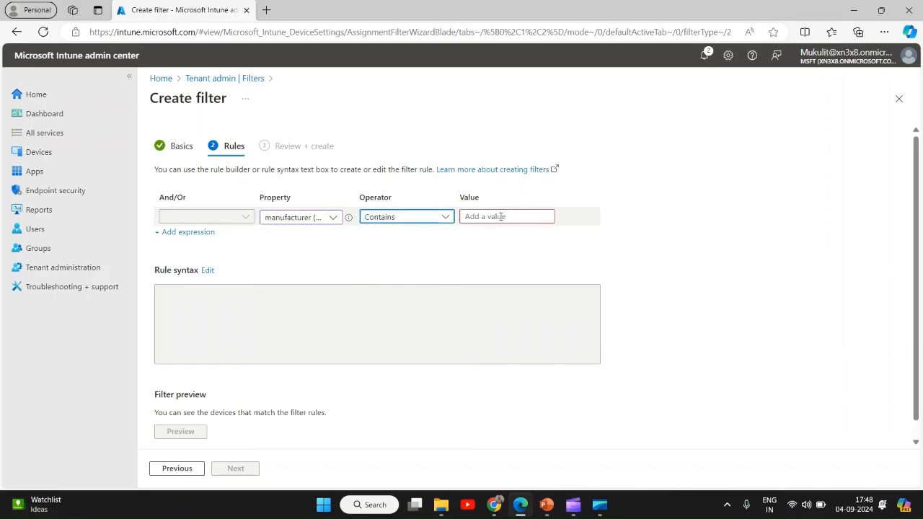
{"action": "left_click", "coordinate": [497, 217]}
{"action": "type", "text": "Dell"}
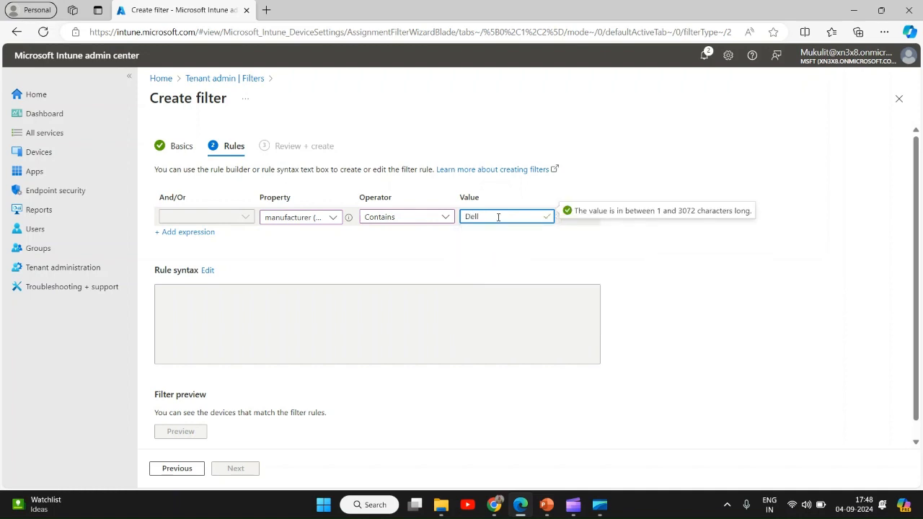
{"action": "left_click", "coordinate": [181, 233]}
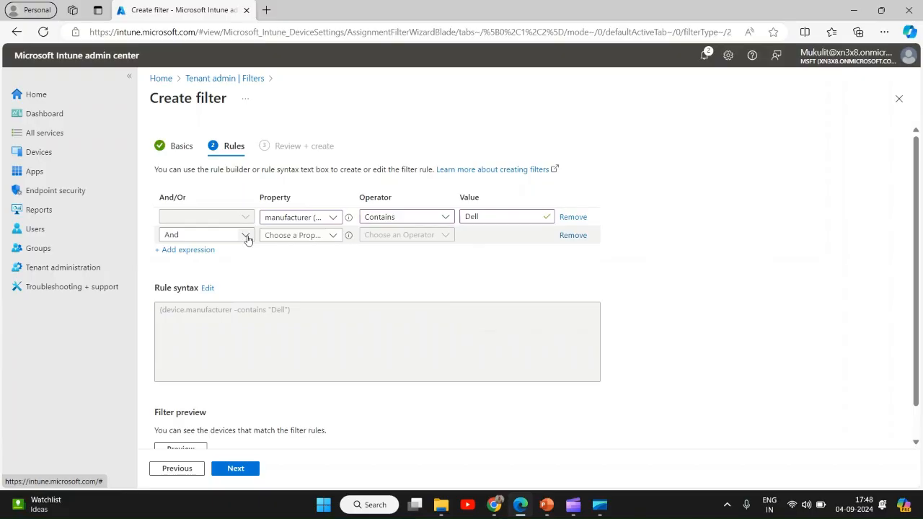
Set the second rule to deviceOwnership NotEquals Corporate
{"action": "left_click", "coordinate": [334, 237]}
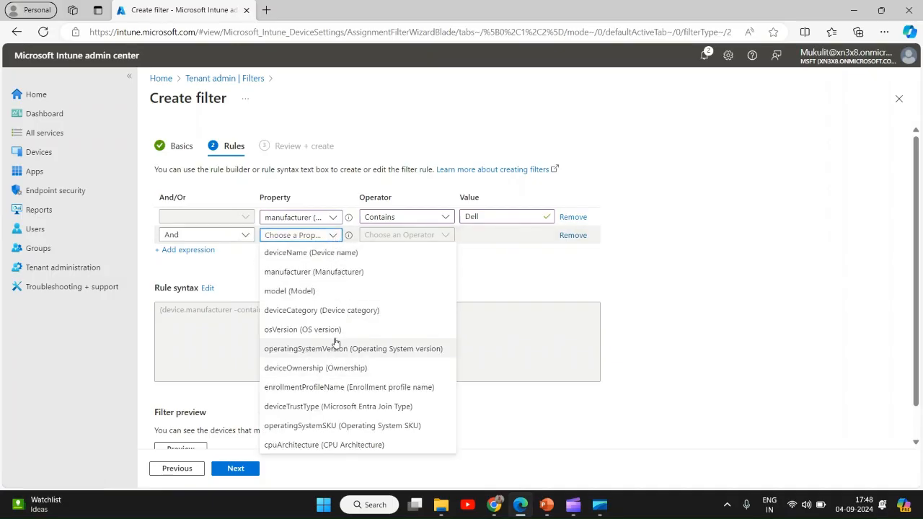
{"action": "left_click", "coordinate": [357, 369]}
{"action": "left_click", "coordinate": [444, 242]}
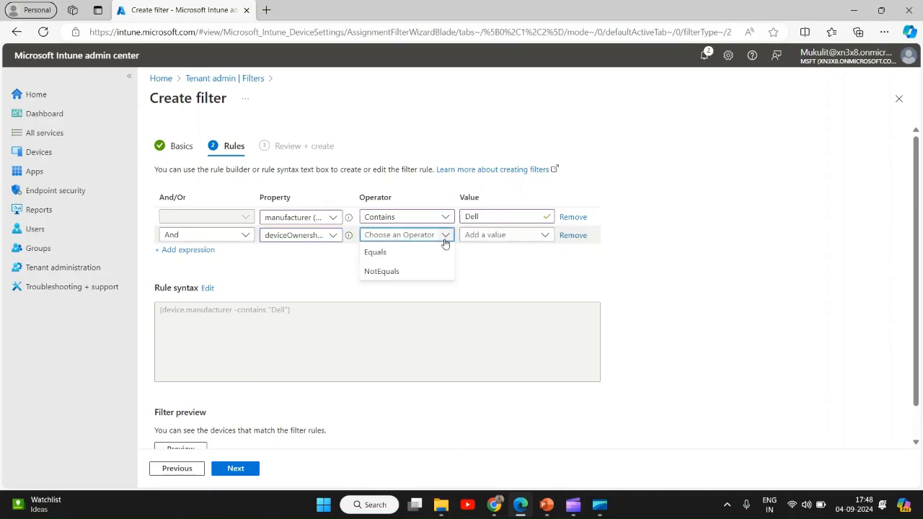
{"action": "left_click", "coordinate": [390, 271]}
{"action": "left_click", "coordinate": [546, 265]}
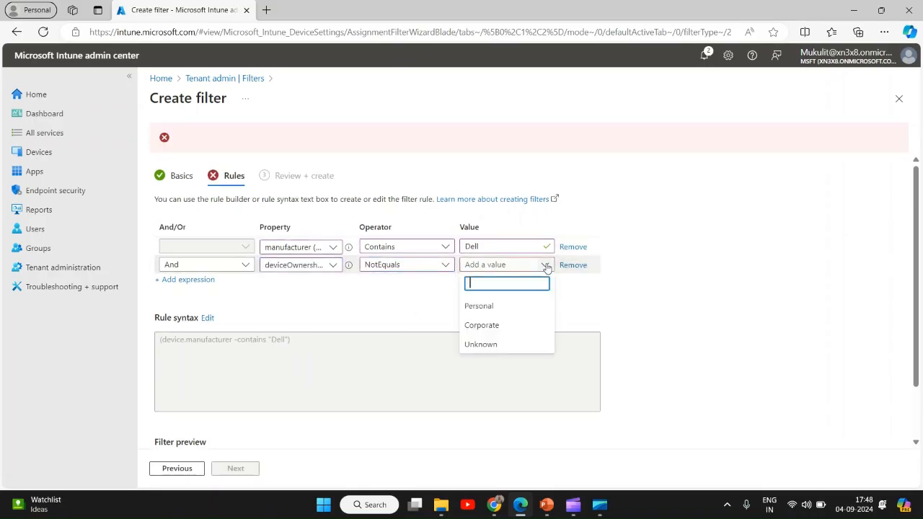
{"action": "left_click", "coordinate": [481, 325]}
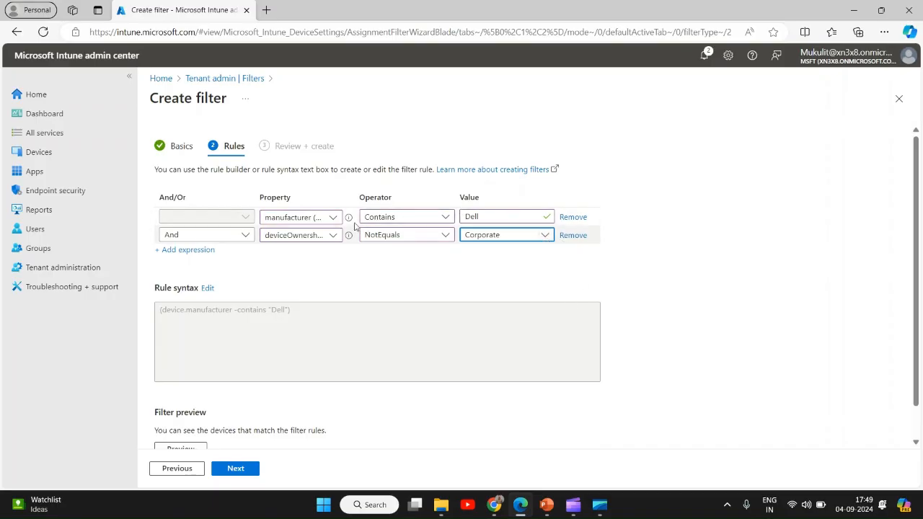
Change the manufacturer rule's value to lenovo
{"action": "left_click", "coordinate": [497, 216]}
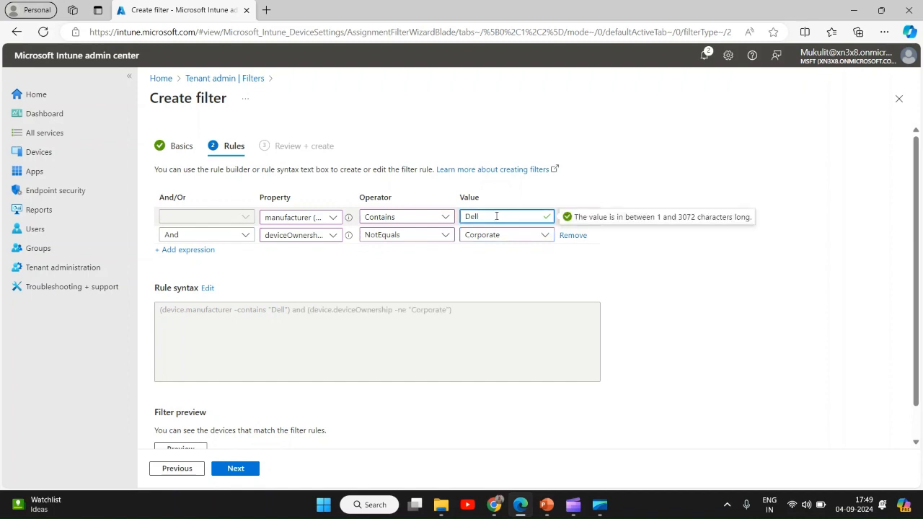
{"action": "key", "text": "BackSpace"}
{"action": "key", "text": "BackSpace"}
{"action": "key", "text": "BackSpace"}
{"action": "key", "text": "BackSpace"}
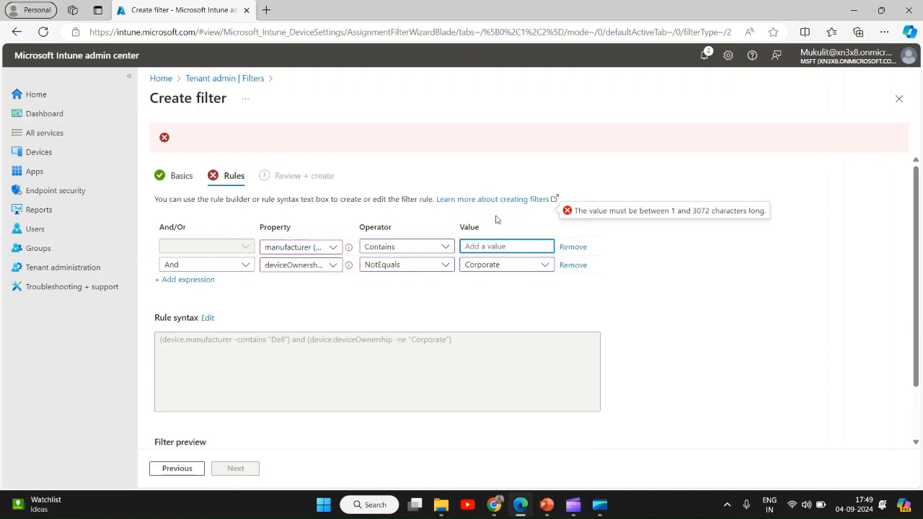
{"action": "type", "text": "lenovo"}
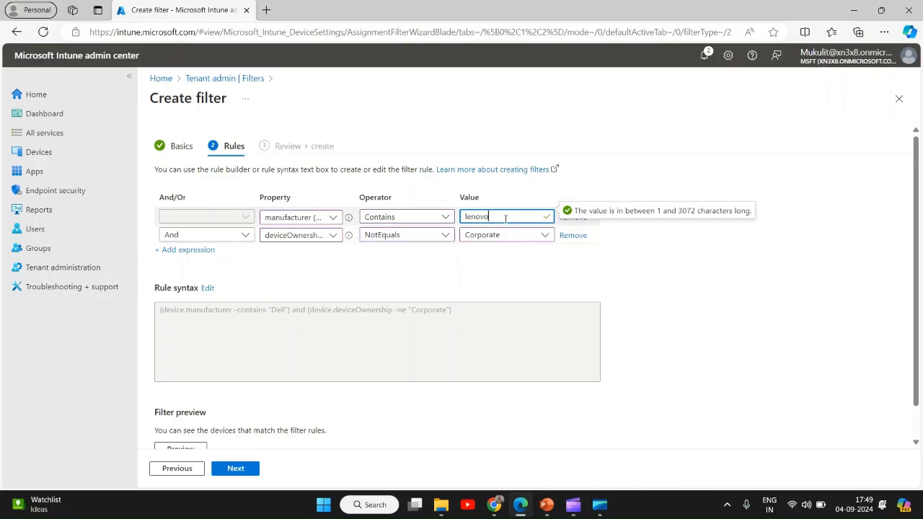
Review the filter summary and create the filter
{"action": "scroll", "coordinate": [326, 328], "scroll_direction": "down", "scroll_amount": 1}
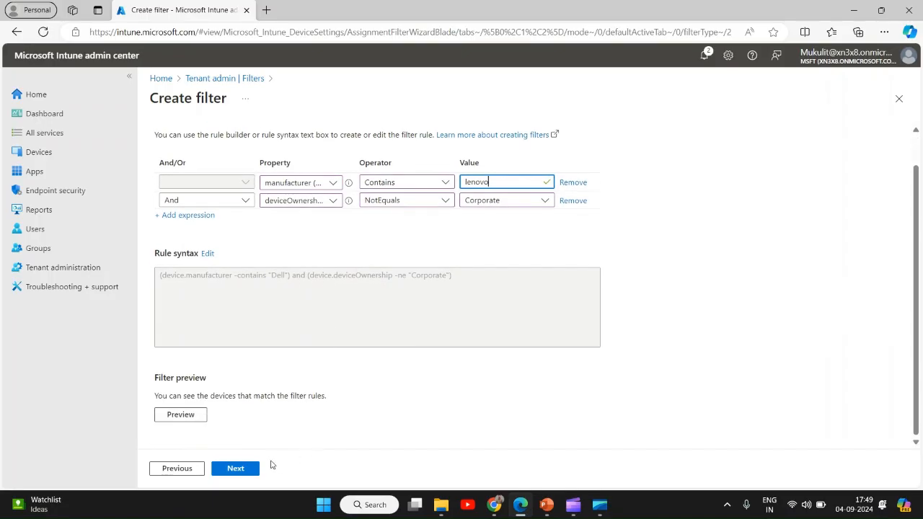
{"action": "scroll", "coordinate": [346, 303], "scroll_direction": "up", "scroll_amount": 1}
{"action": "scroll", "coordinate": [317, 403], "scroll_direction": "down", "scroll_amount": 1}
{"action": "left_click", "coordinate": [236, 468]}
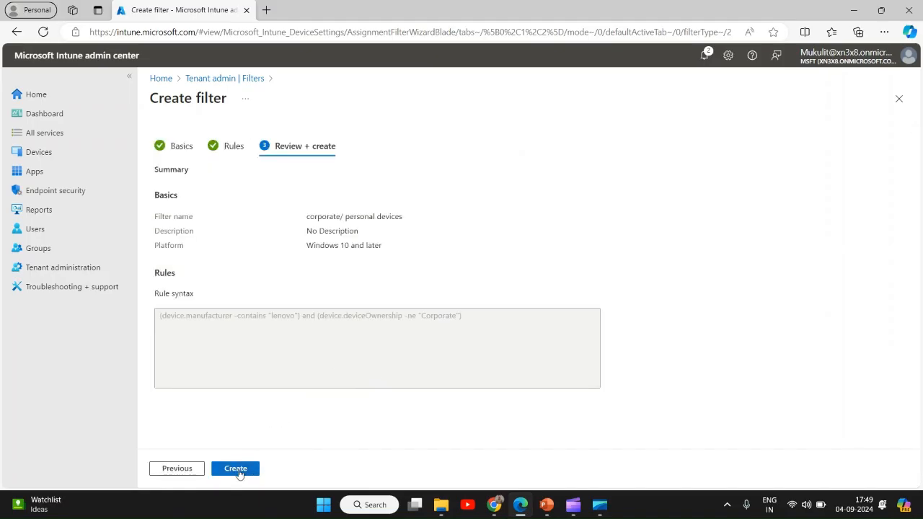
{"action": "left_click", "coordinate": [238, 469]}
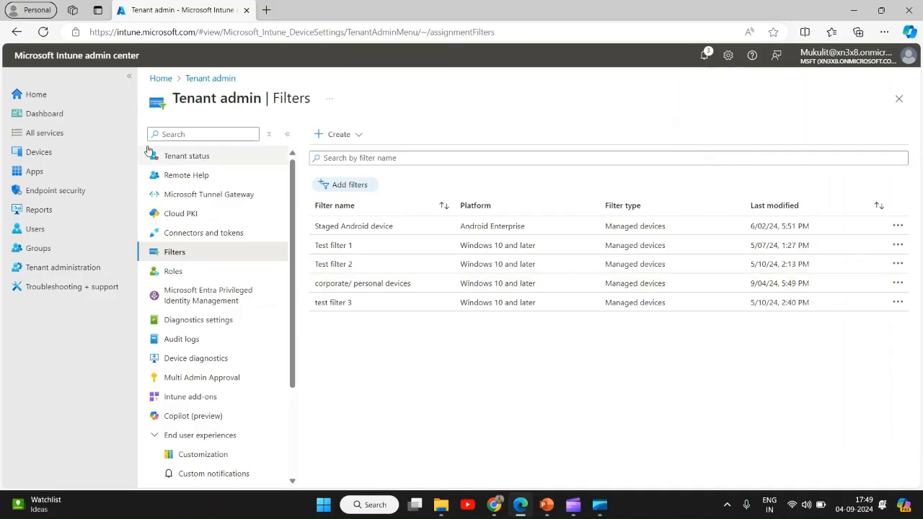
Start a new Windows device type enrollment restriction and name it new enrollment restriction
{"action": "left_click", "coordinate": [48, 153]}
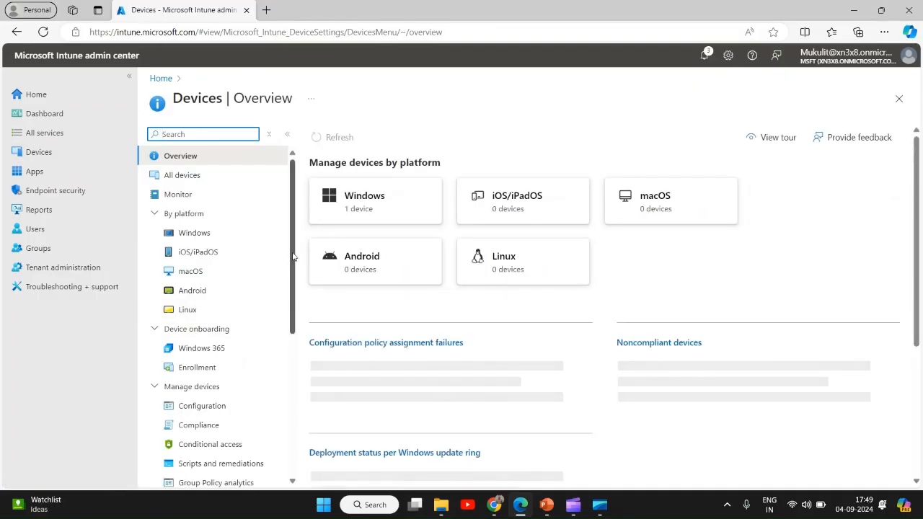
{"action": "scroll", "coordinate": [294, 254], "scroll_direction": "down", "scroll_amount": 3}
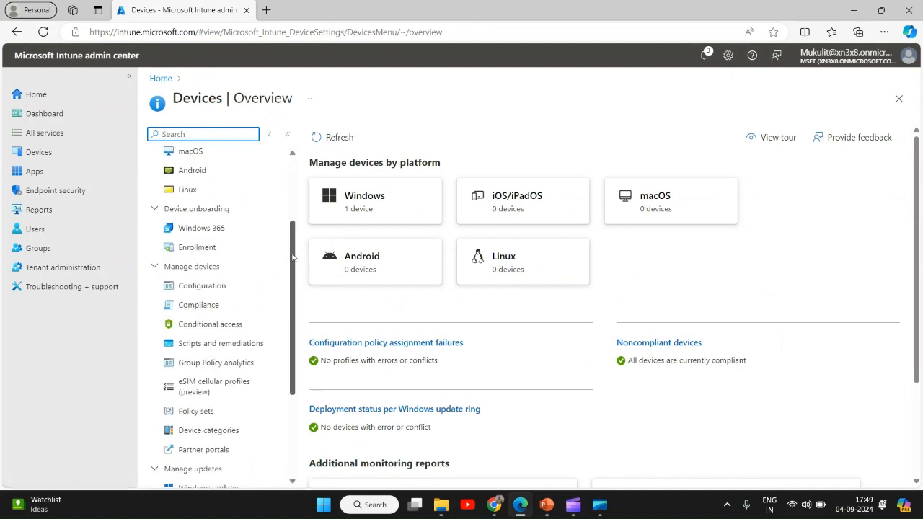
{"action": "scroll", "coordinate": [245, 322], "scroll_direction": "up", "scroll_amount": 3}
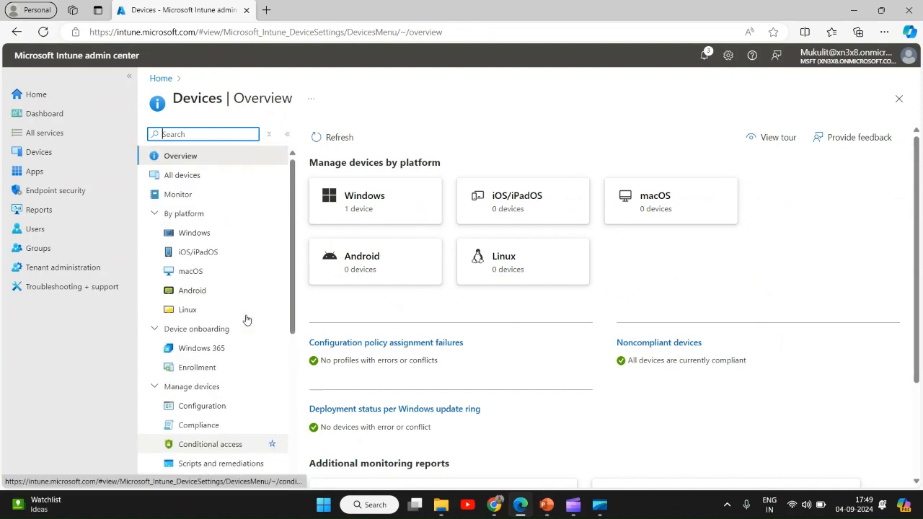
{"action": "left_click", "coordinate": [194, 241]}
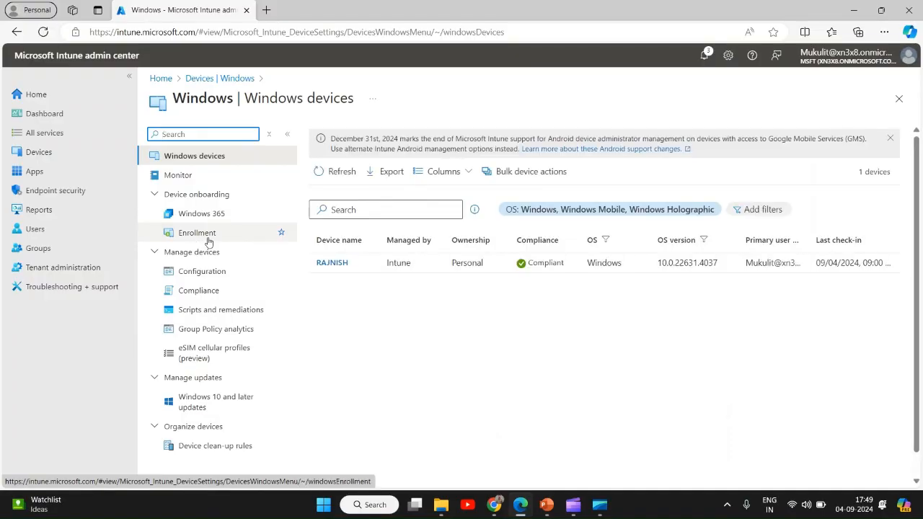
{"action": "left_click", "coordinate": [207, 238]}
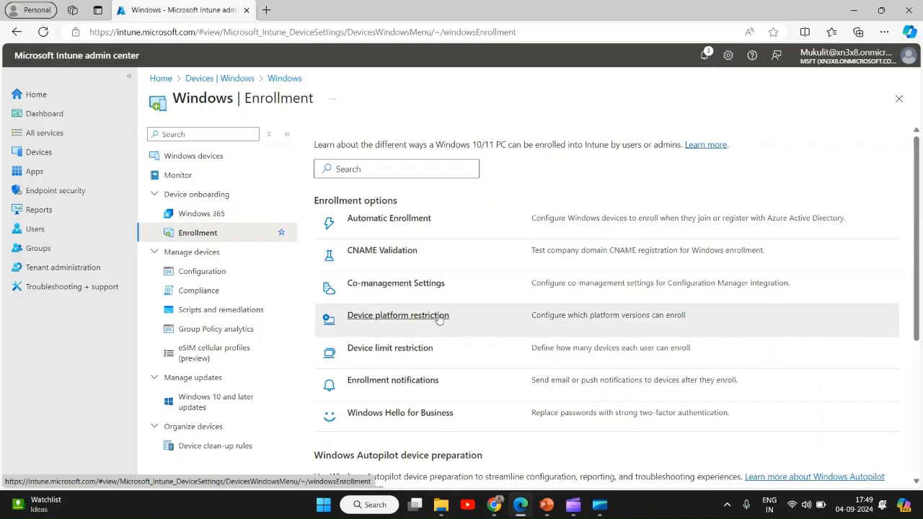
{"action": "left_click", "coordinate": [439, 319]}
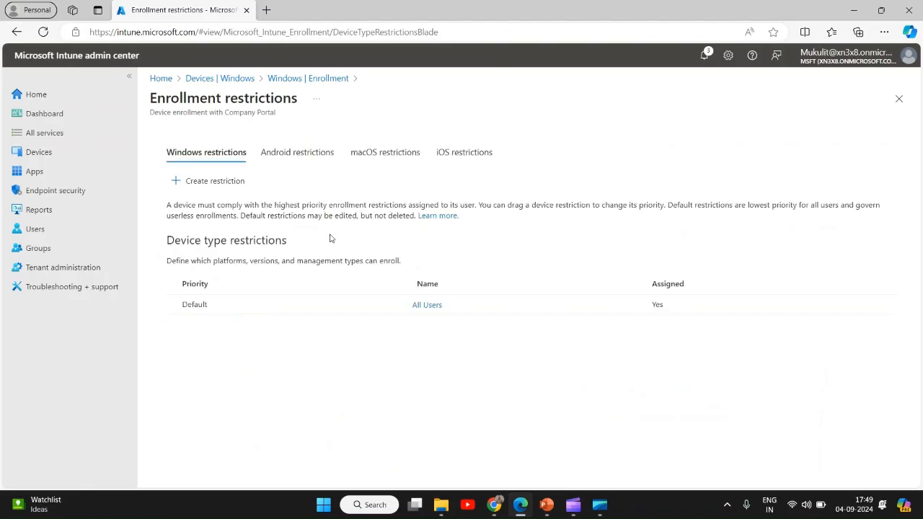
{"action": "left_click", "coordinate": [214, 181]}
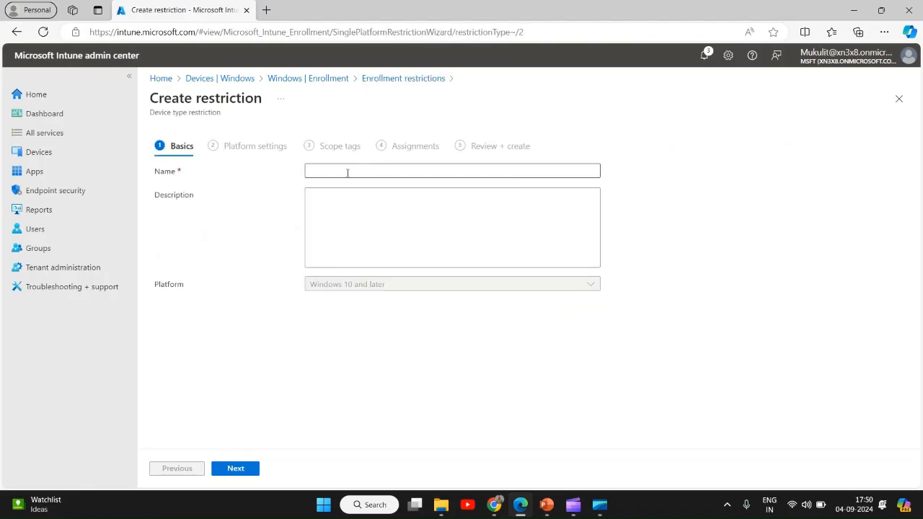
{"action": "left_click", "coordinate": [347, 173]}
{"action": "type", "text": "new "}
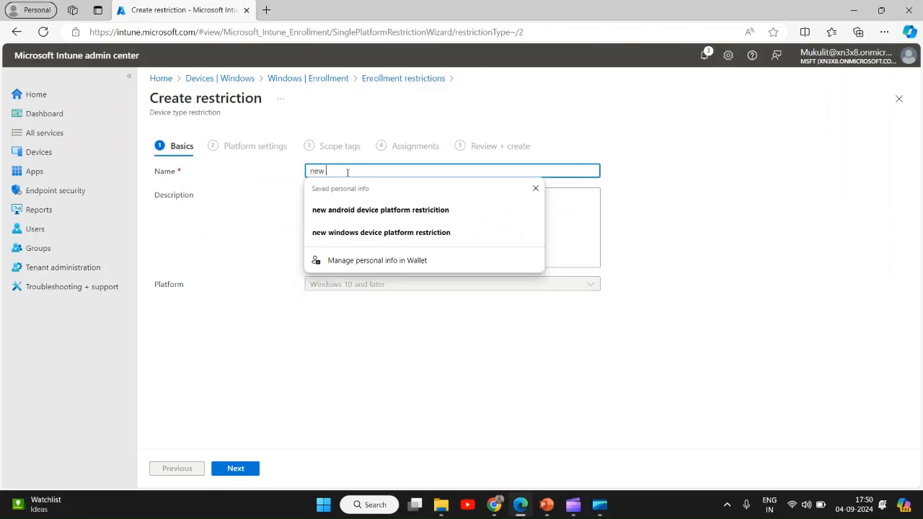
{"action": "type", "text": "enrol"}
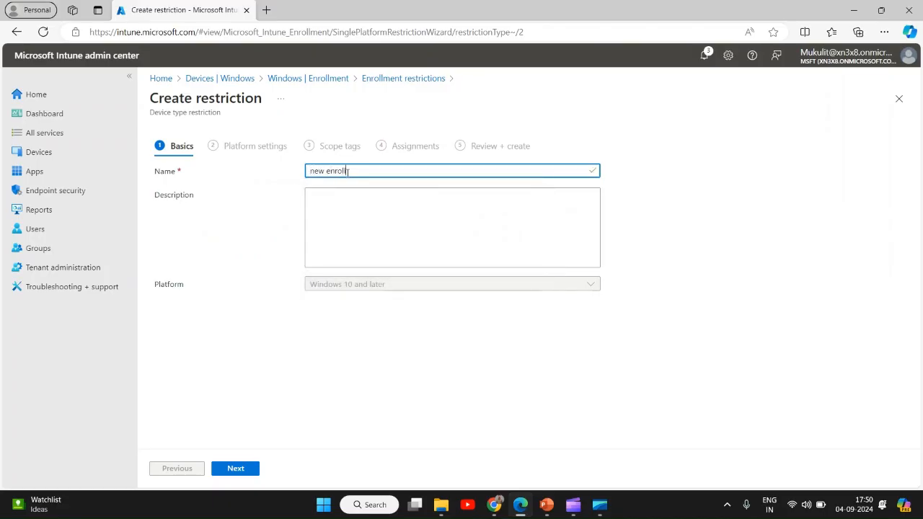
{"action": "type", "text": "lment restriction"}
{"action": "left_click", "coordinate": [240, 473]}
Set MDM enrollment to Block and keep the default scope tags
{"action": "left_click", "coordinate": [366, 217]}
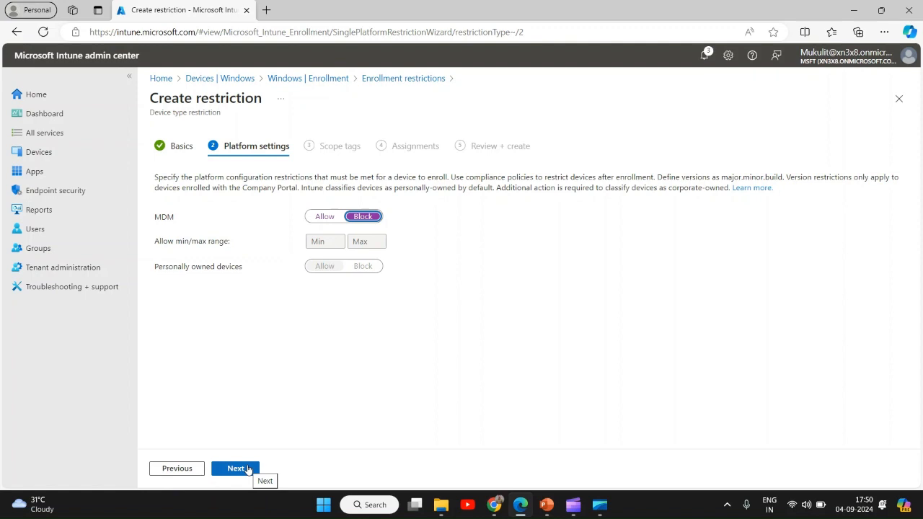
{"action": "left_click", "coordinate": [248, 469]}
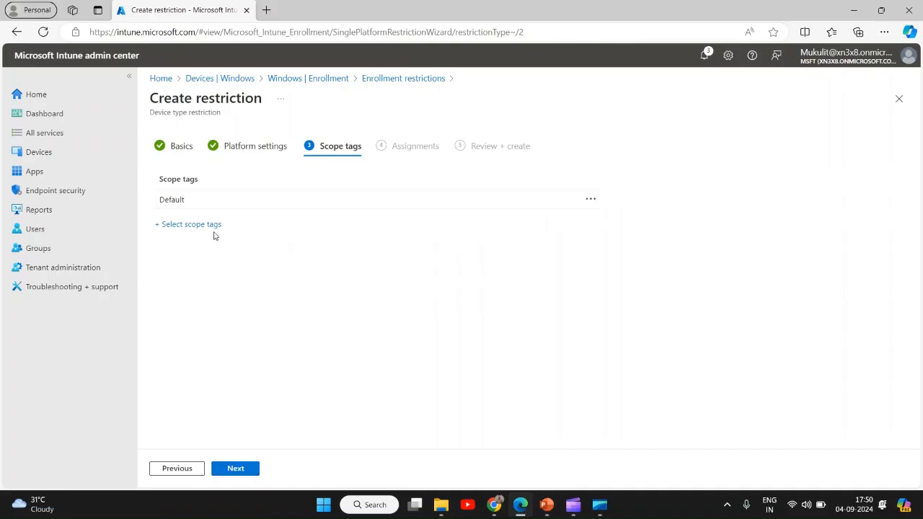
{"action": "left_click", "coordinate": [237, 468]}
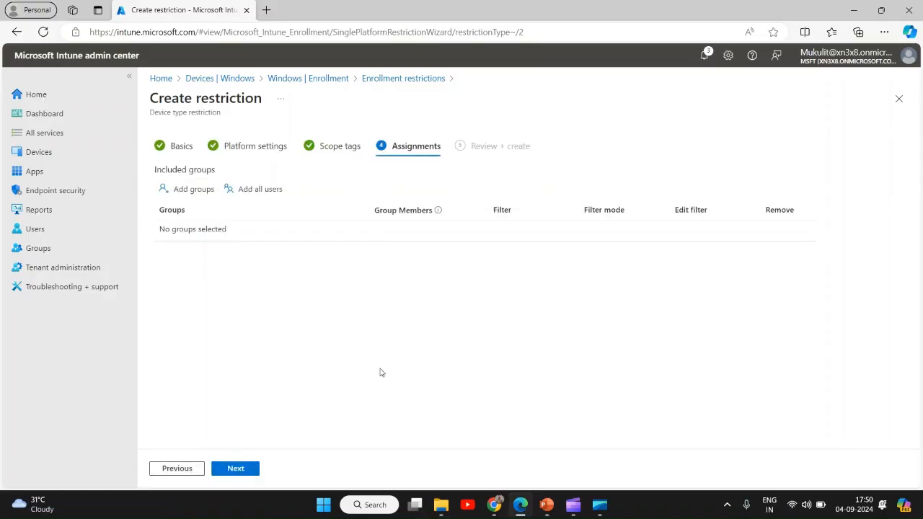
Assign the restriction to all users
{"action": "left_click", "coordinate": [198, 193]}
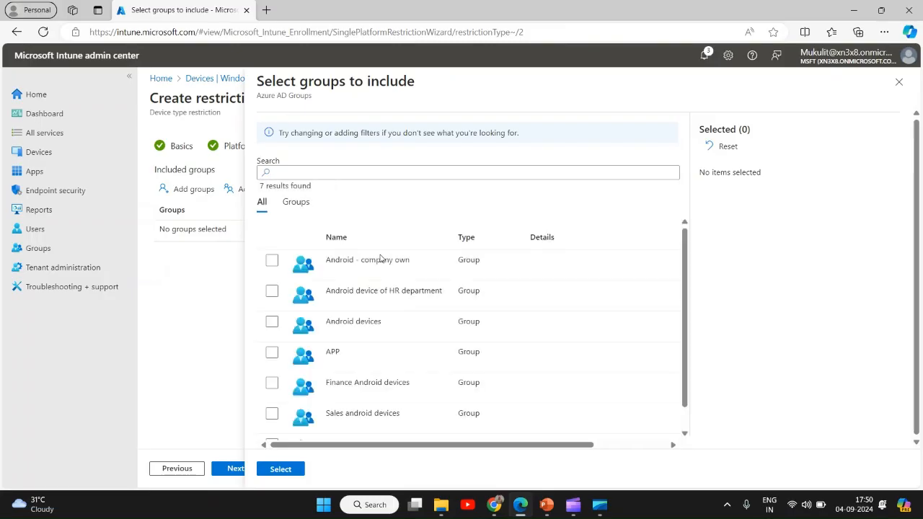
{"action": "left_click", "coordinate": [898, 82]}
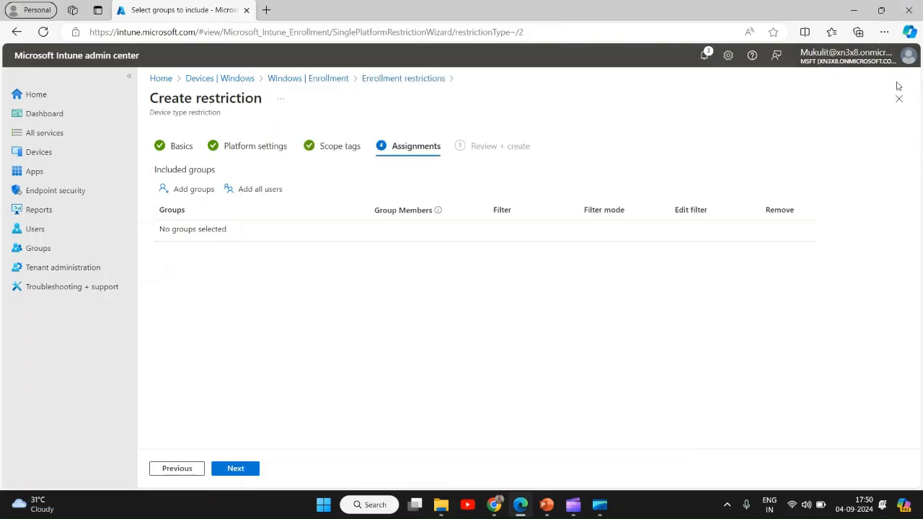
{"action": "left_click", "coordinate": [261, 192]}
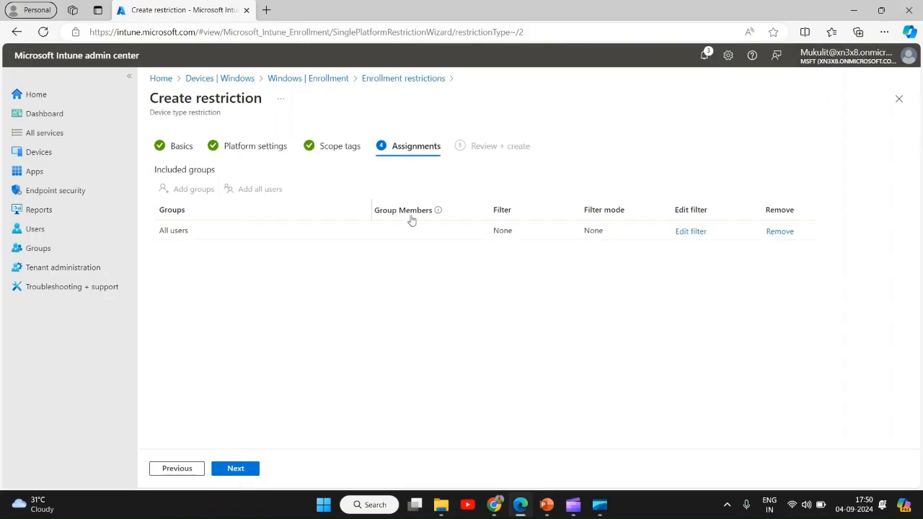
Apply the corporate/ personal devices filter to the all users assignment in include mode
{"action": "left_click", "coordinate": [691, 232]}
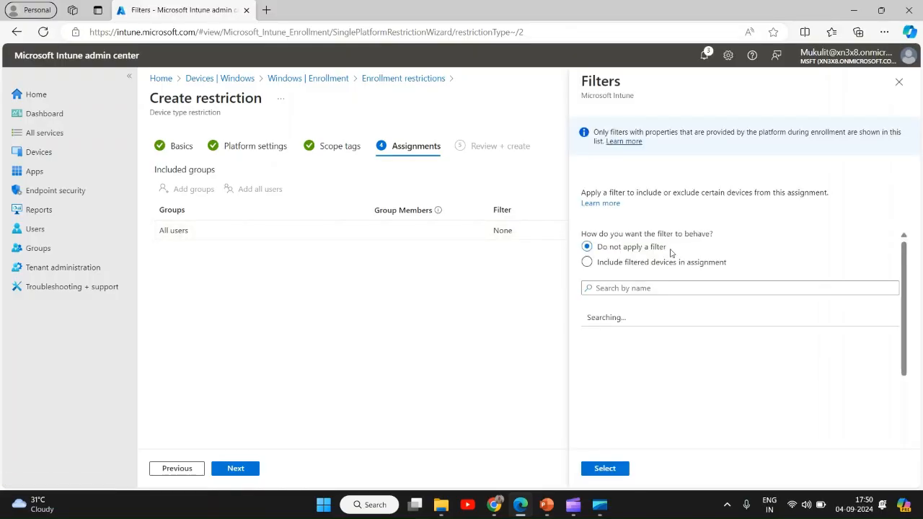
{"action": "left_click", "coordinate": [587, 263]}
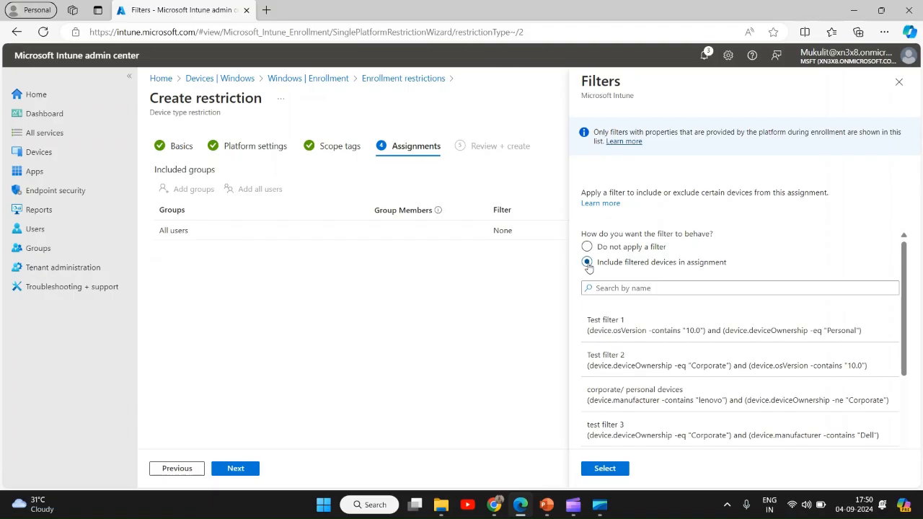
{"action": "left_click", "coordinate": [649, 394]}
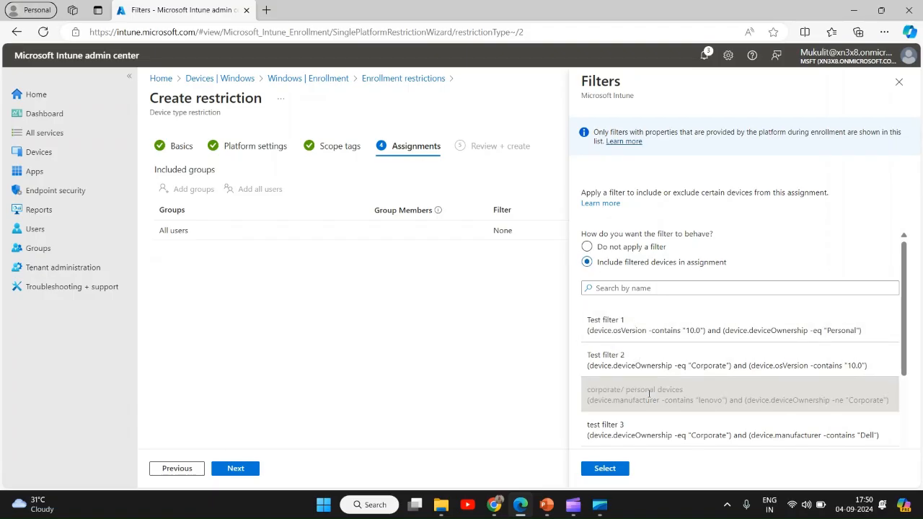
{"action": "left_click", "coordinate": [610, 470]}
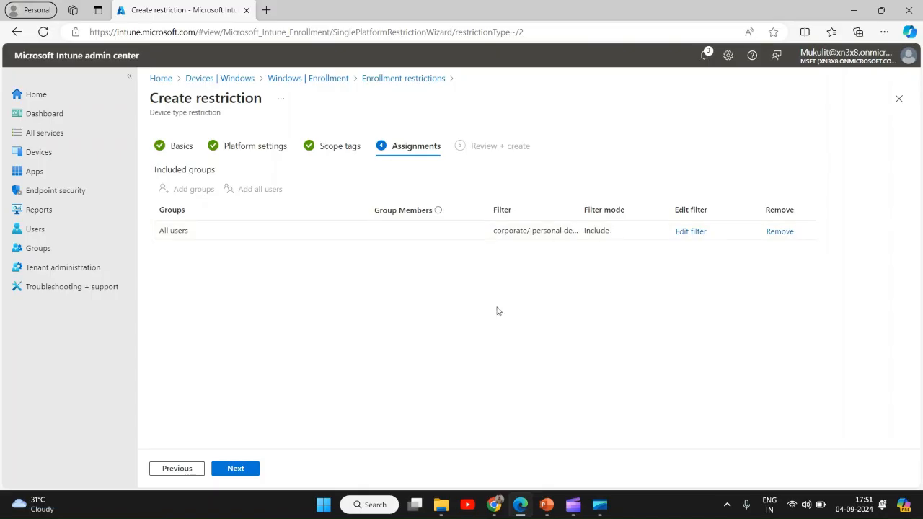
Review the restriction summary and create the restriction
{"action": "left_click", "coordinate": [237, 470]}
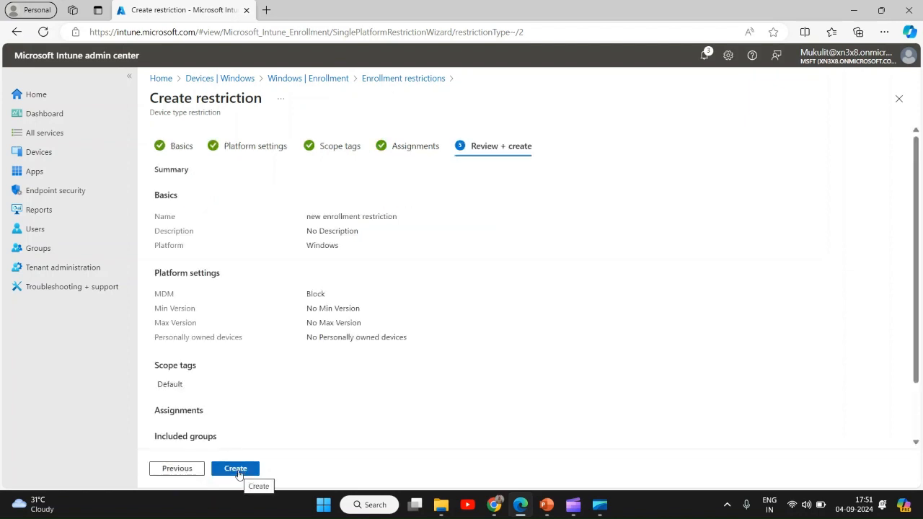
{"action": "left_click", "coordinate": [238, 470]}
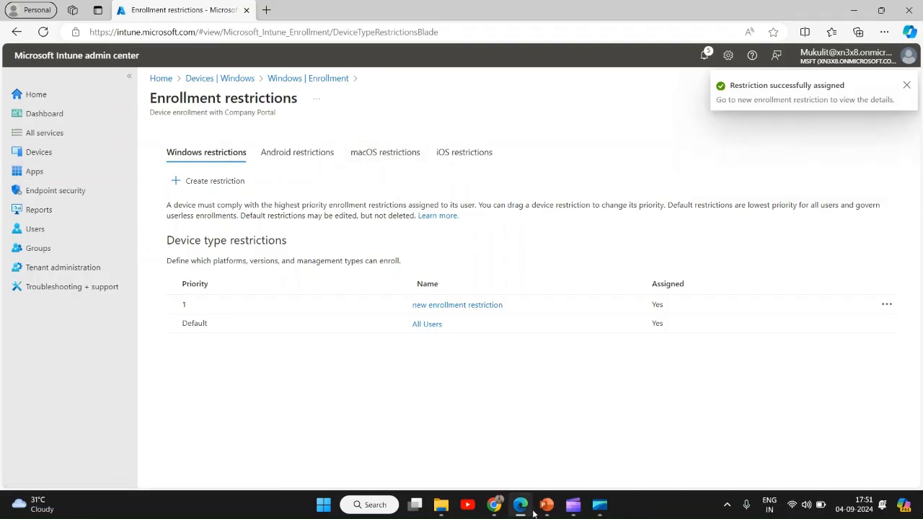
{"action": "mouse_move", "coordinate": [545, 510]}
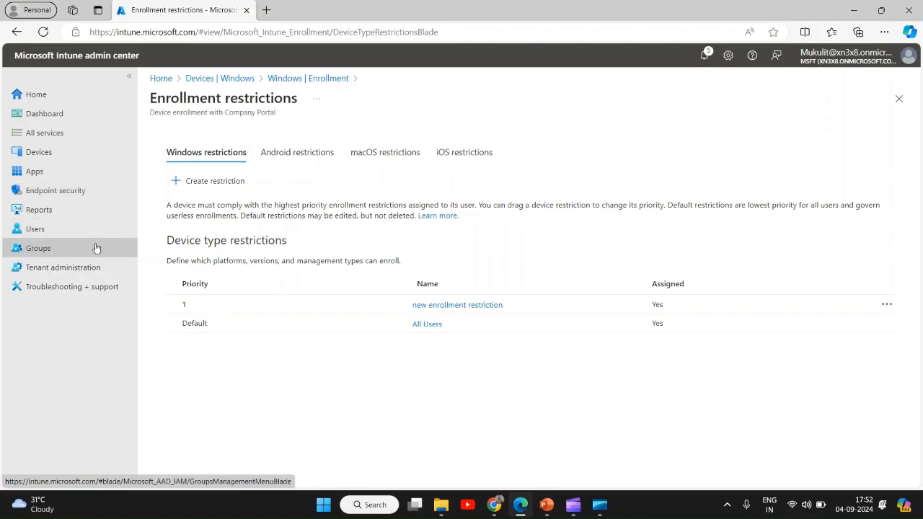
Open the devices monitoring reports and browse the list of available reports
{"action": "left_click", "coordinate": [46, 158]}
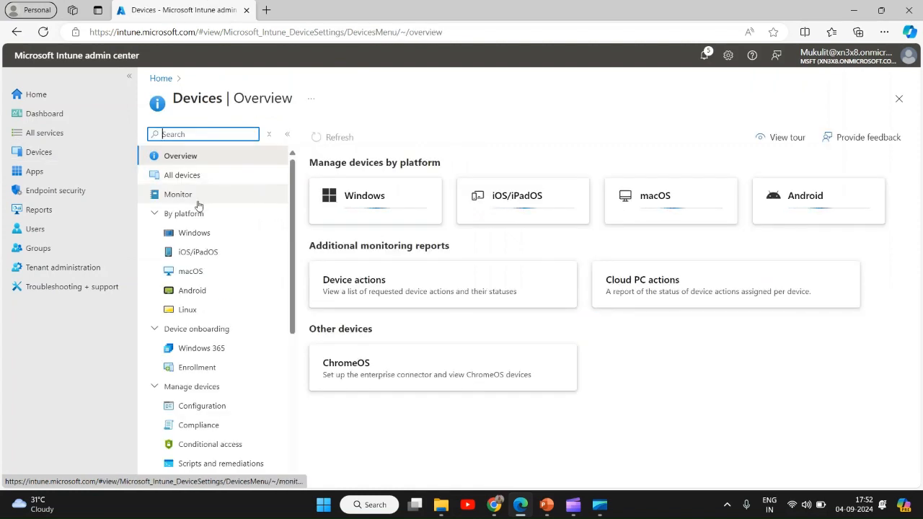
{"action": "left_click", "coordinate": [196, 200]}
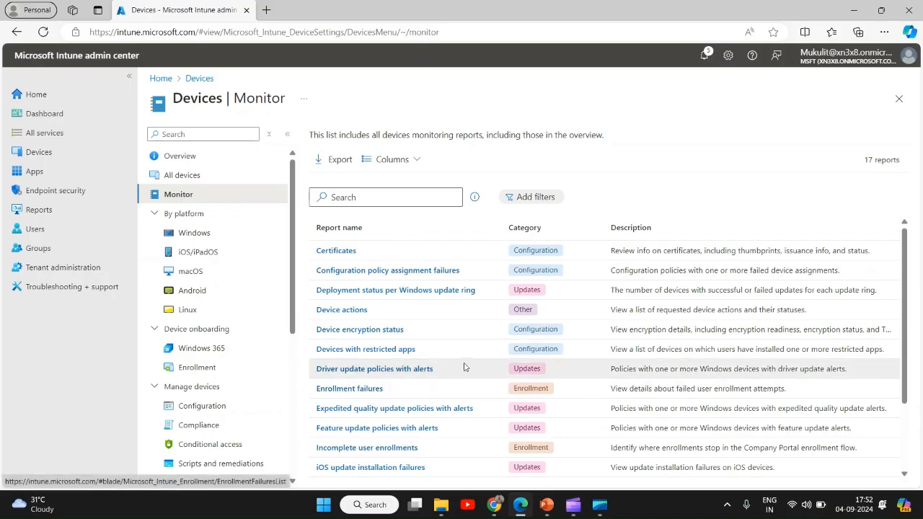
{"action": "scroll", "coordinate": [467, 365], "scroll_direction": "down", "scroll_amount": 3}
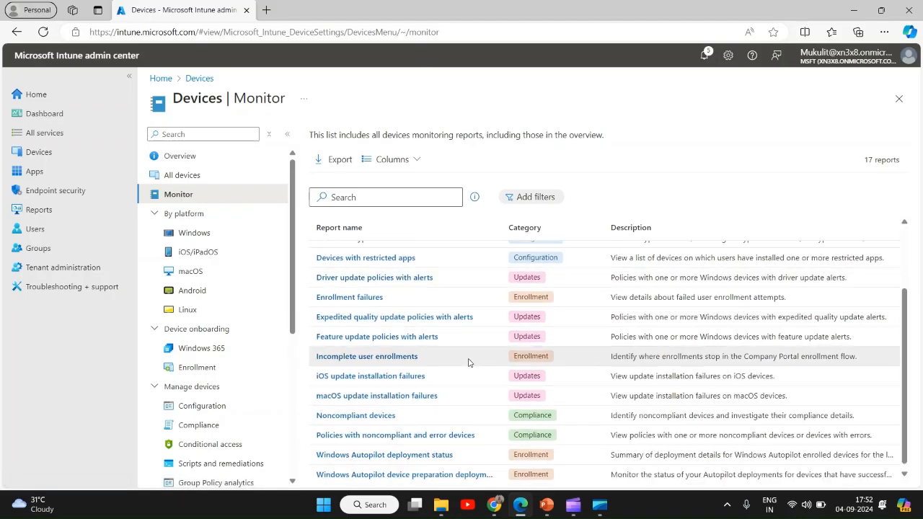
{"action": "scroll", "coordinate": [467, 362], "scroll_direction": "up", "scroll_amount": 3}
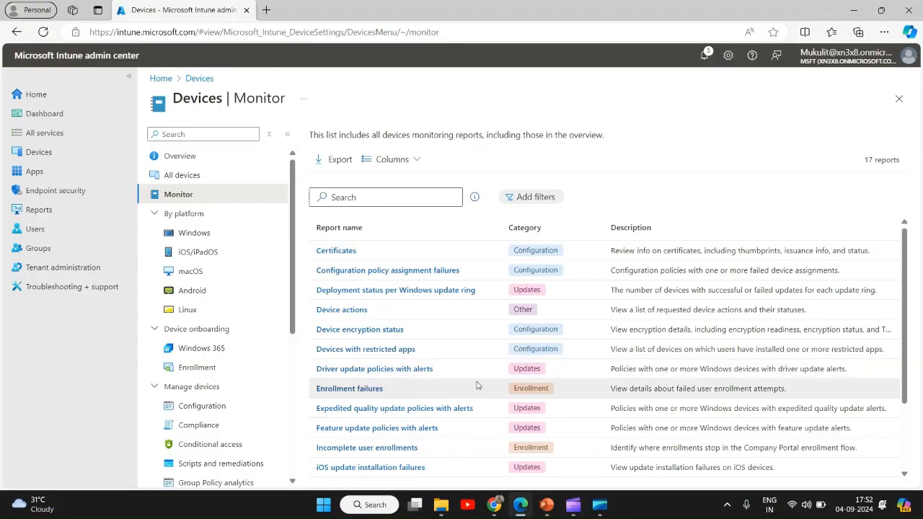